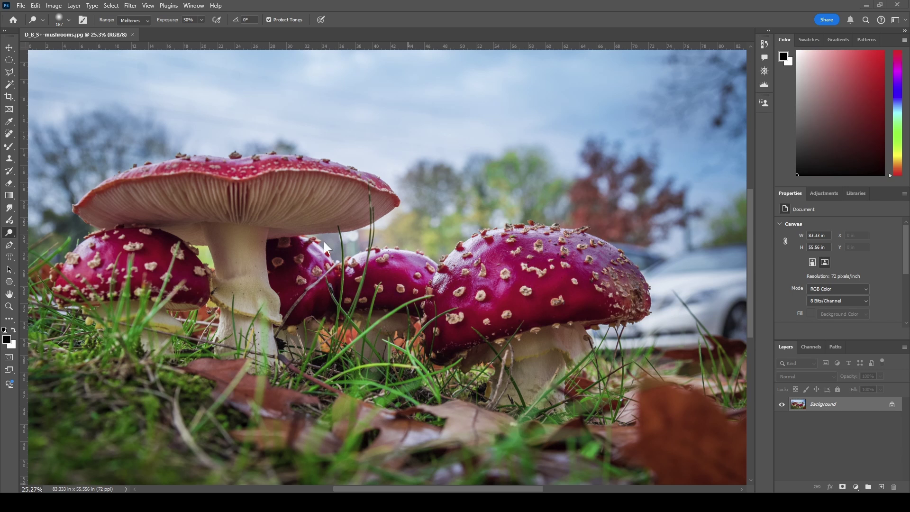
Look at the option settings of the Burn and Sponge tools and return to the Dodge tool.
right_click(8, 232)
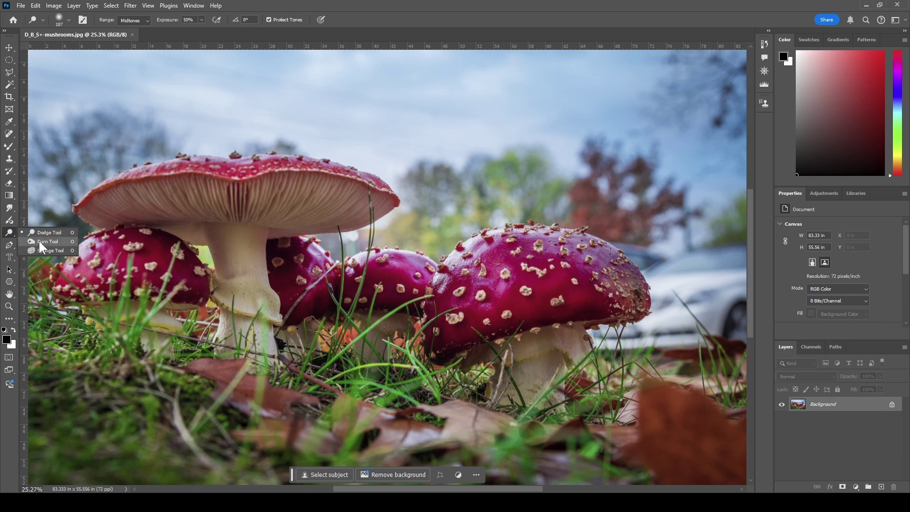
left_click(42, 241)
right_click(10, 233)
left_click(29, 250)
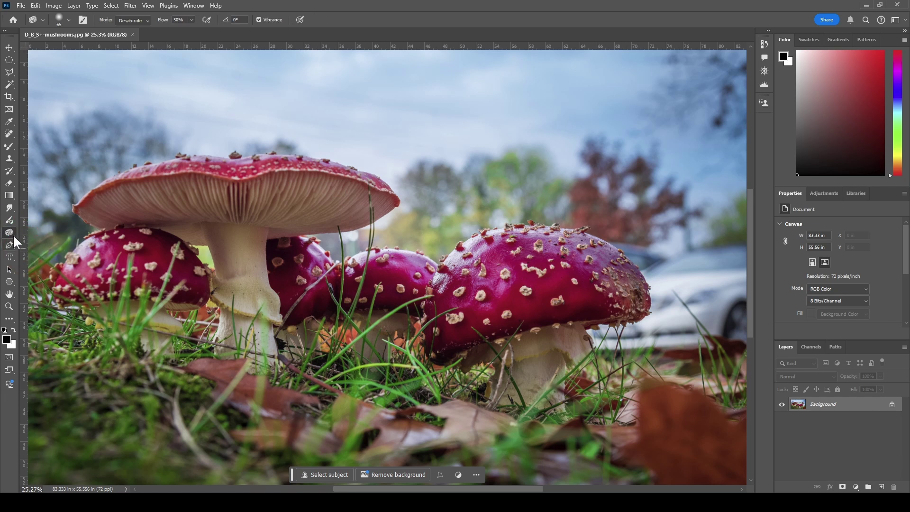
right_click(10, 235)
left_click(29, 232)
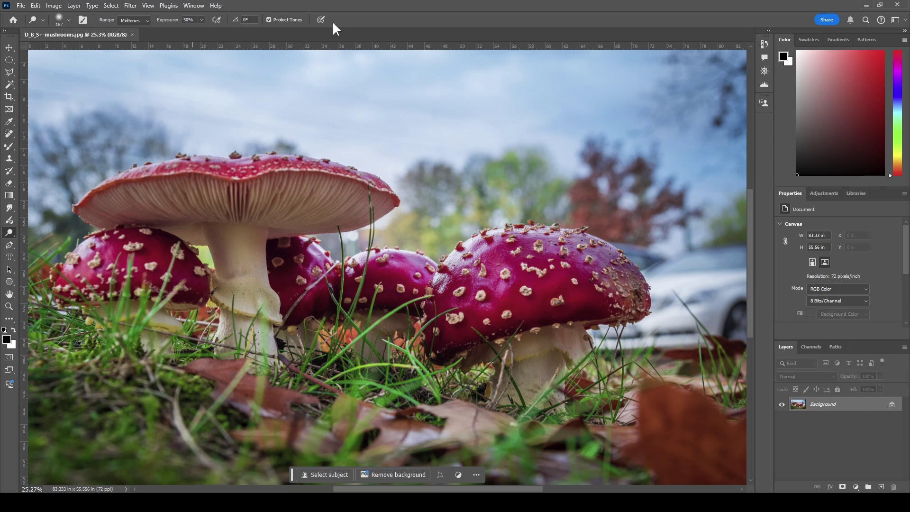
Choose the Soft Round brush for the Dodge tool, with 0% hardness and a size of 385 px.
left_click(69, 20)
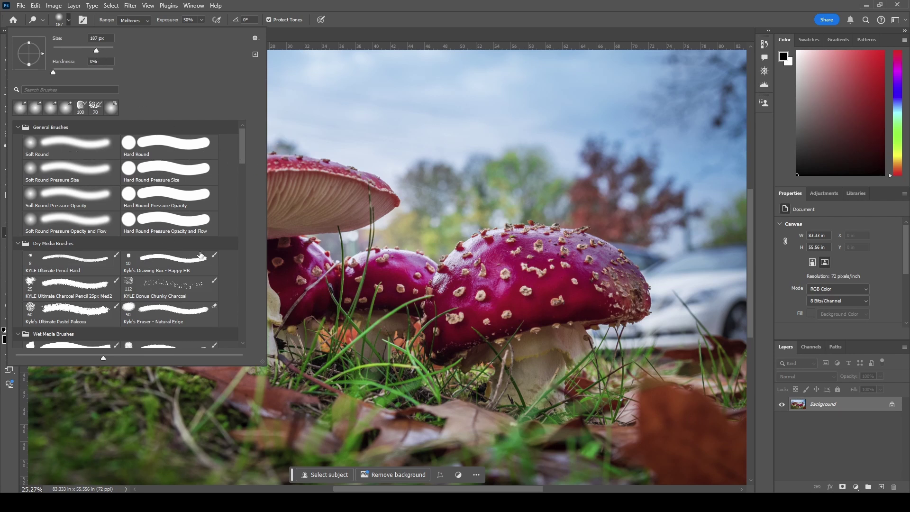
left_click(67, 144)
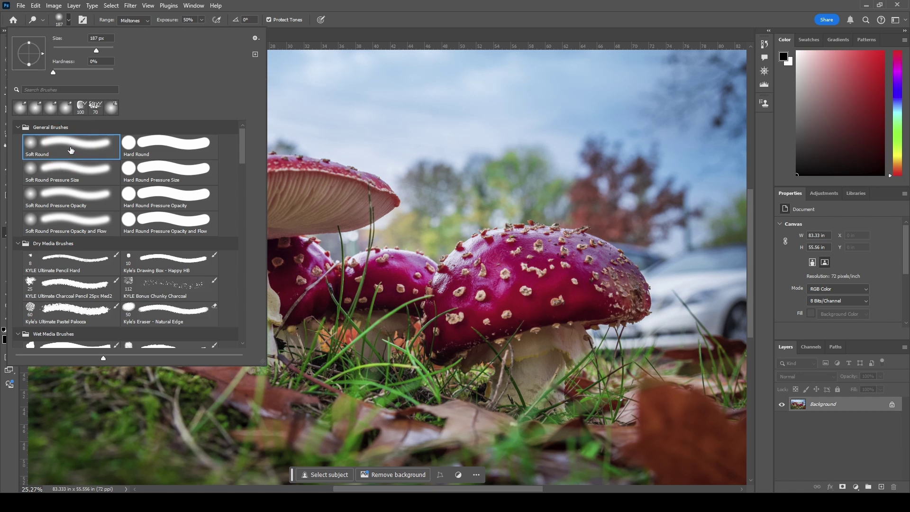
left_click(81, 142)
left_click(371, 6)
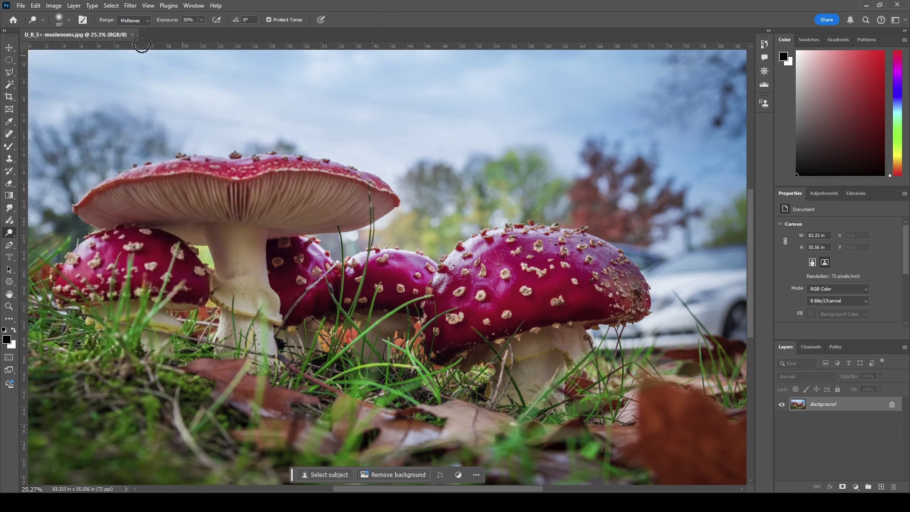
left_click(69, 19)
mouse_move(56, 71)
left_mouse_down()
mouse_move(138, 69)
mouse_move(30, 61)
left_mouse_up()
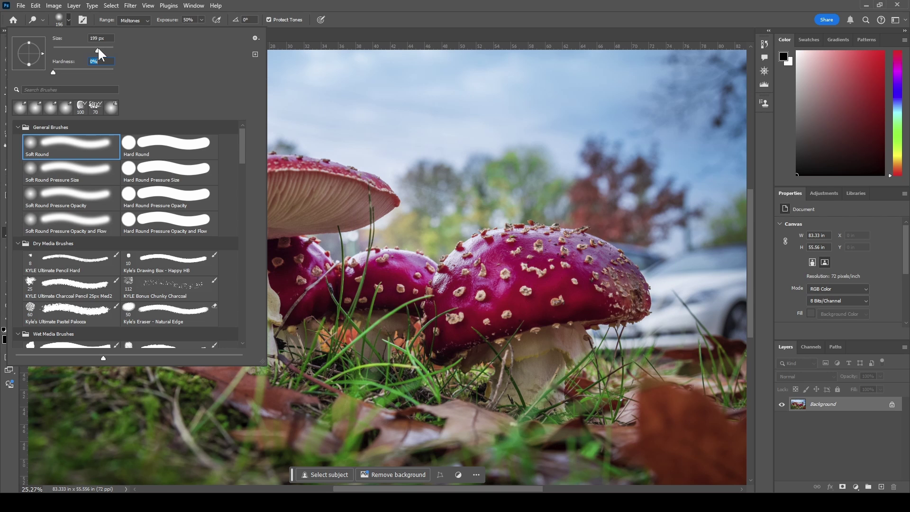
left_click_drag(98, 47, 103, 50)
key("Escape")
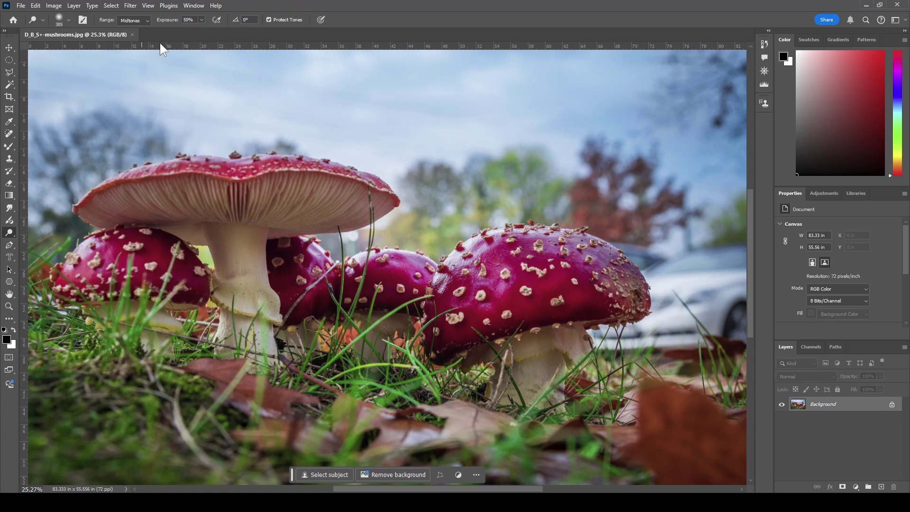
Brighten the large mushroom cap beside the car with Dodge strokes, using the Midtones range and 50% exposure.
left_click(146, 20)
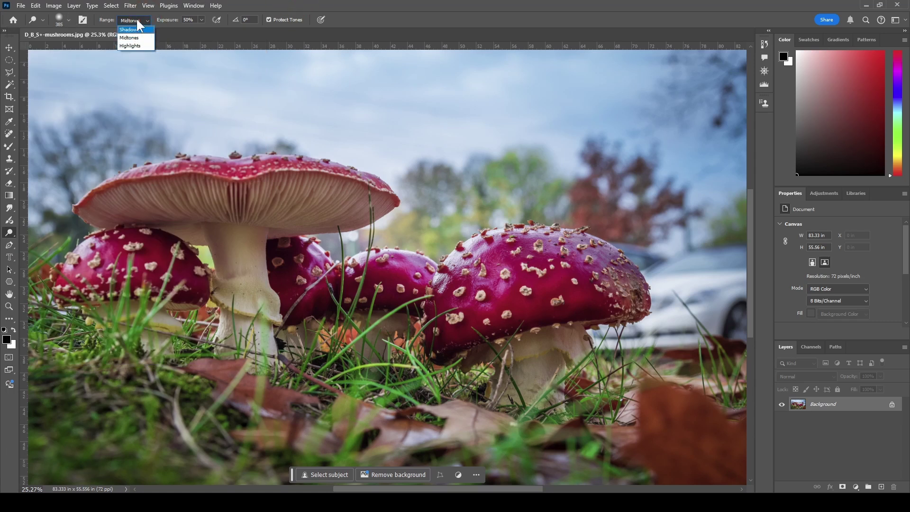
key("Escape")
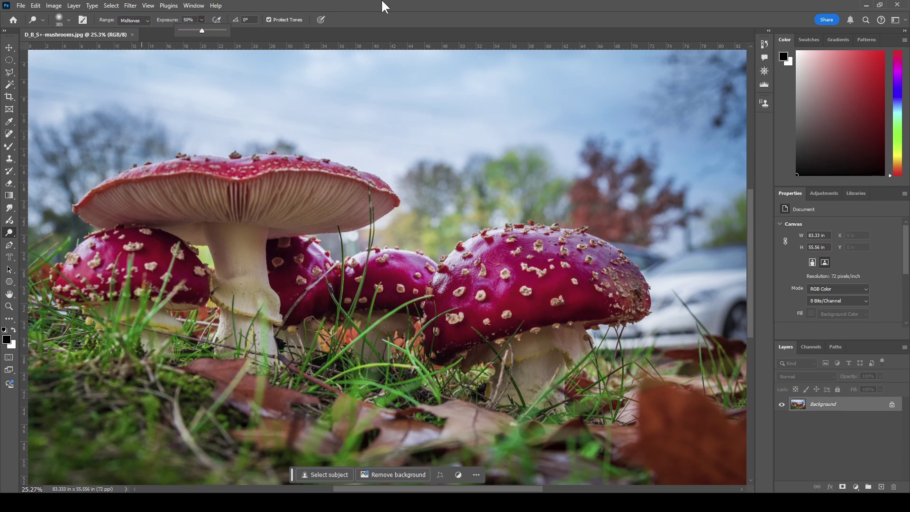
key("Escape")
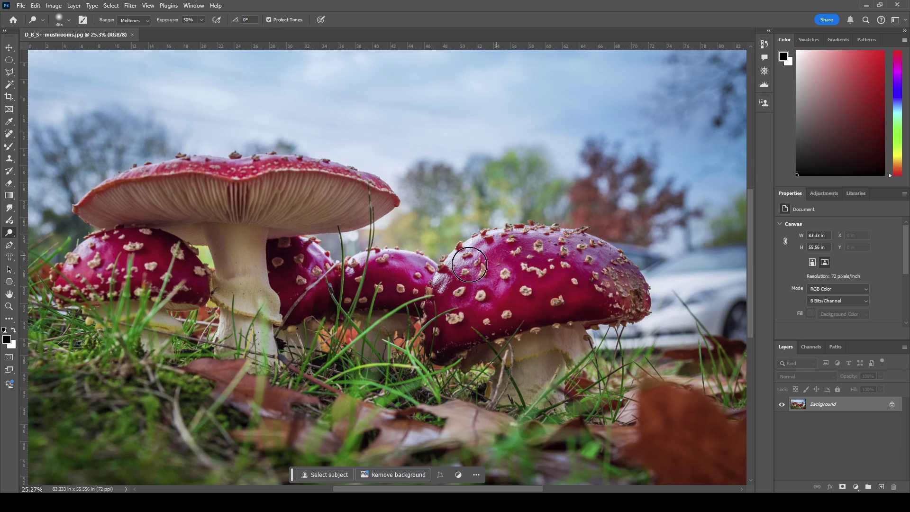
left_click_drag(549, 292, 623, 294)
left_click_drag(593, 279, 569, 280)
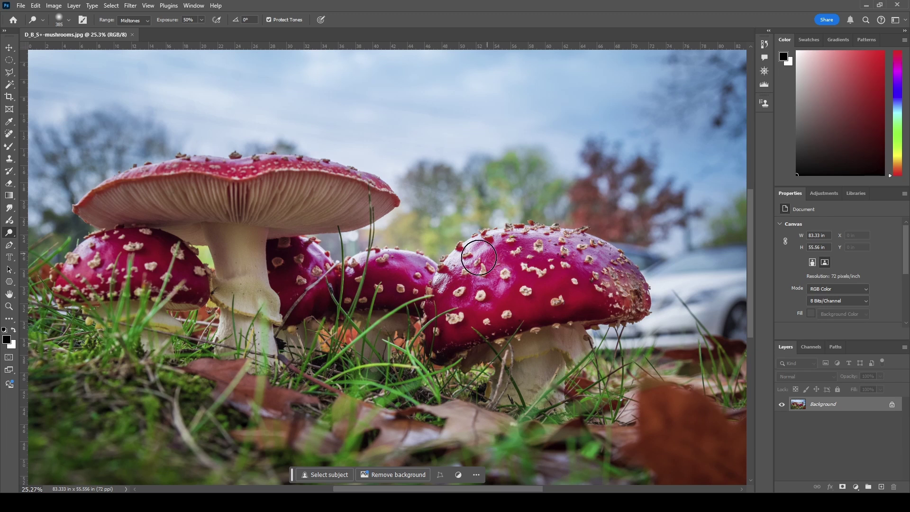
mouse_move(457, 255)
left_mouse_down()
mouse_move(529, 253)
mouse_move(626, 298)
left_mouse_up()
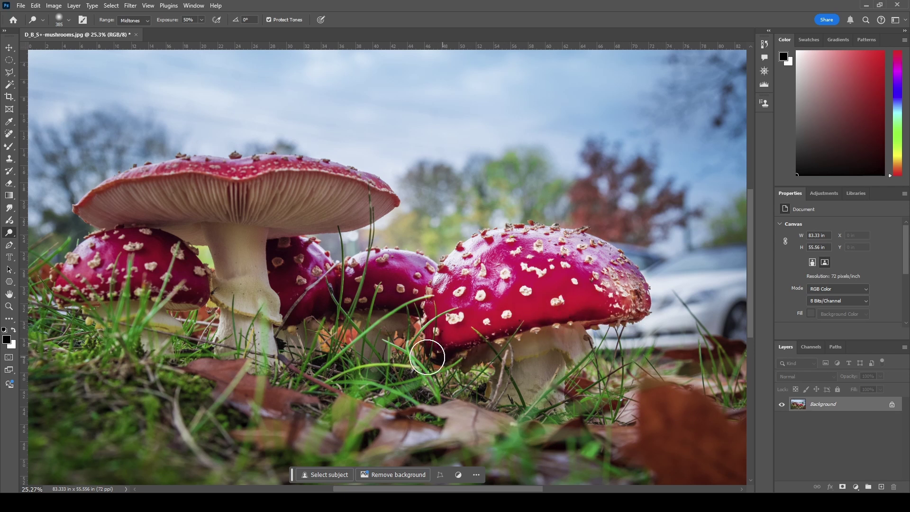
mouse_move(427, 357)
left_mouse_down()
mouse_move(593, 327)
mouse_move(527, 319)
mouse_move(505, 287)
left_mouse_up()
Compare the midtone-dodged cap with the original snapshot in the history and revert to the original image.
left_click(764, 44)
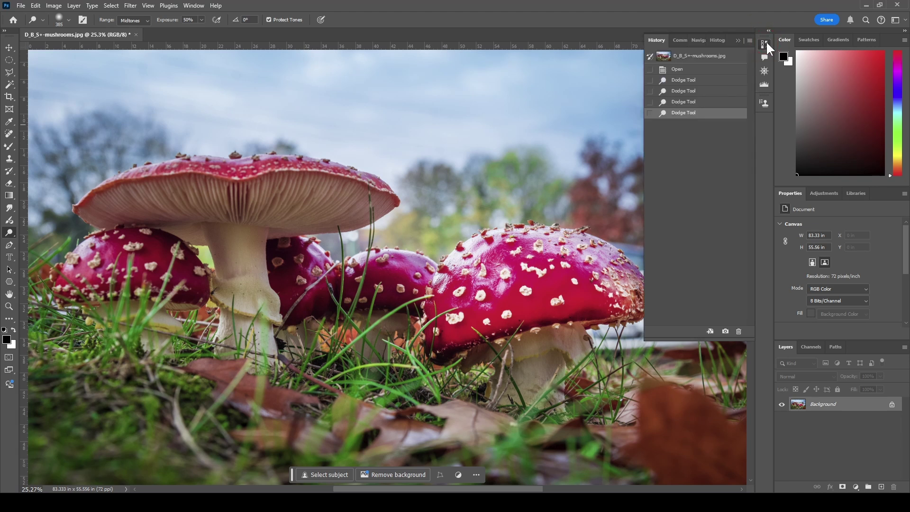
left_click(719, 57)
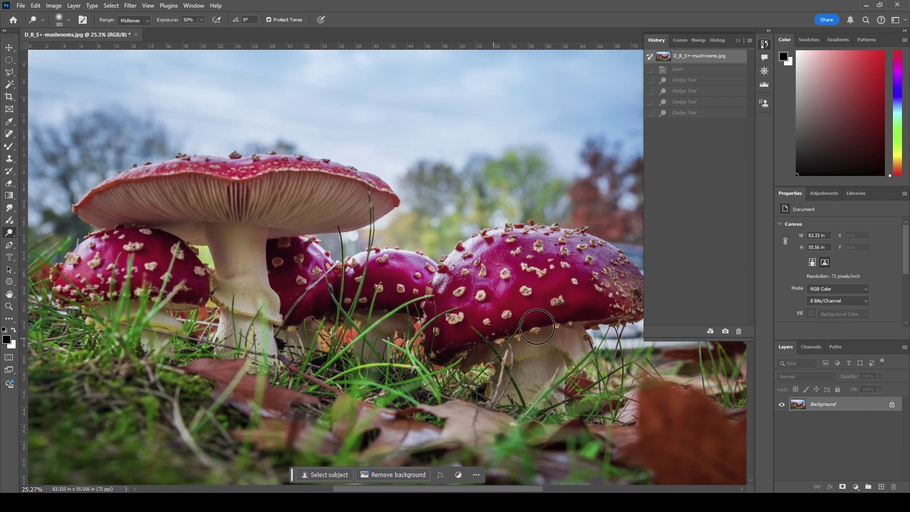
left_click(687, 114)
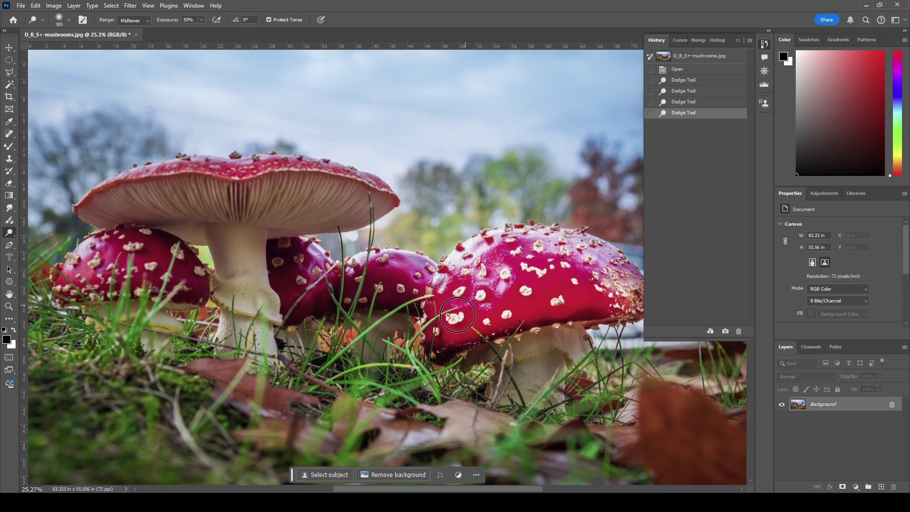
left_click(720, 80)
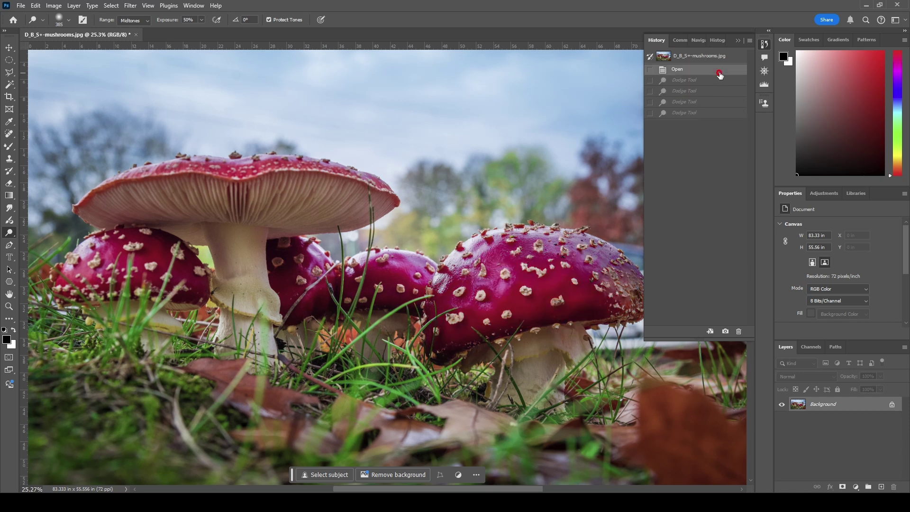
left_click(722, 57)
left_click(714, 112)
left_click(710, 58)
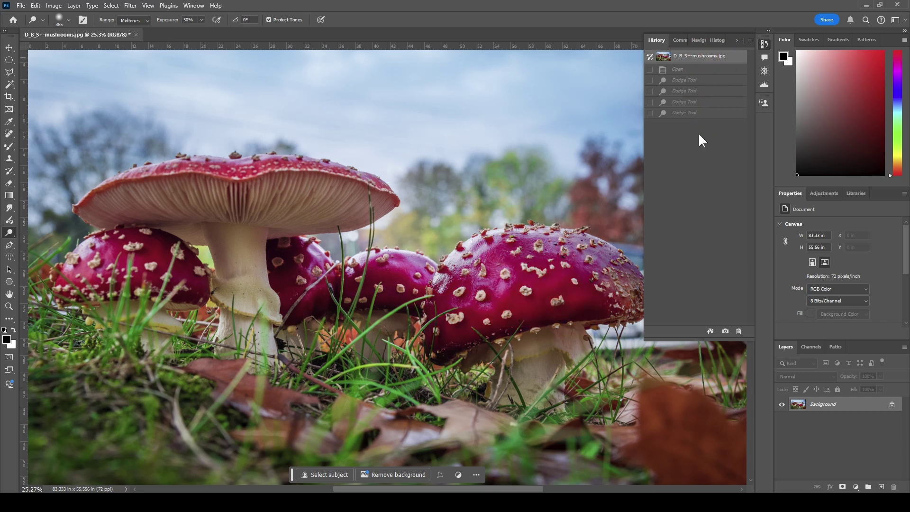
left_click(698, 112)
left_click(711, 58)
left_click(737, 40)
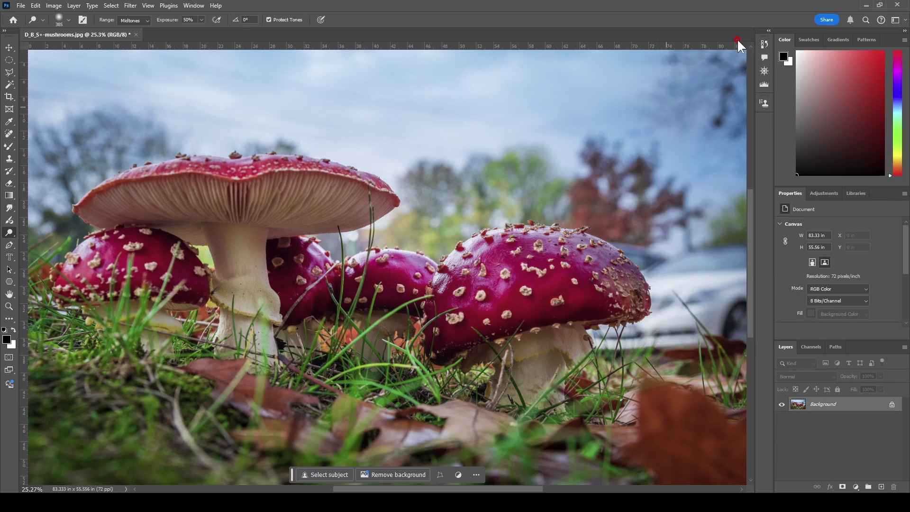
Enlarge the Dodge brush to 1457 px.
left_click(147, 21)
key("space")
left_click_drag(588, 341, 163, 265)
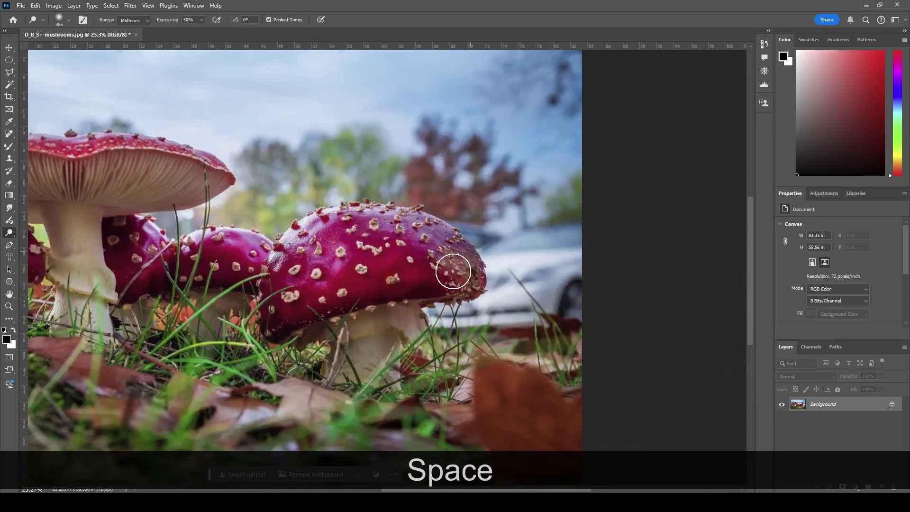
left_click(69, 19)
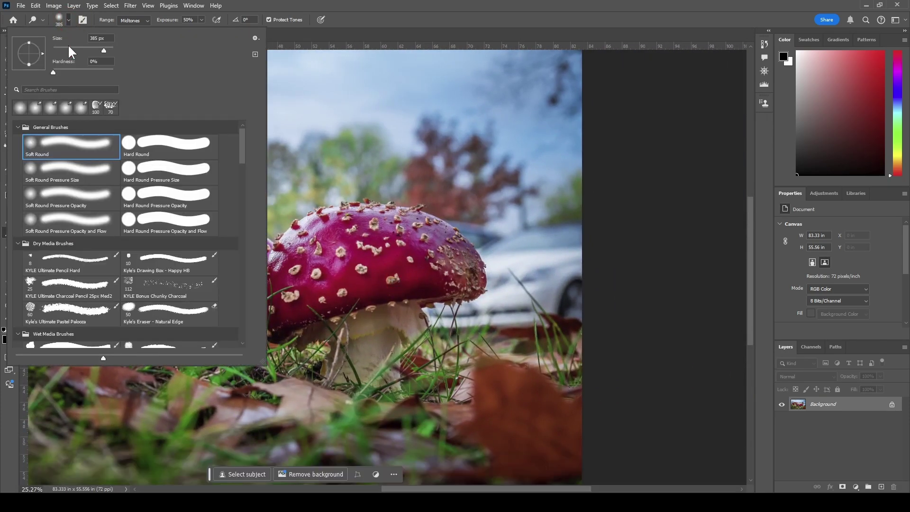
left_click_drag(106, 49, 126, 48)
key("Return")
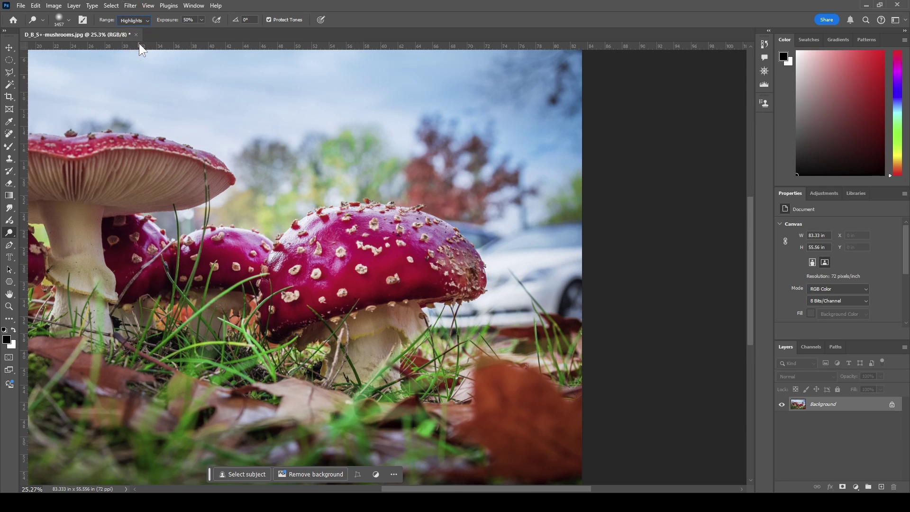
Try the Dodge tool's Highlights range over the mushroom and background trees, and revert to the original snapshot.
mouse_move(361, 188)
left_mouse_down()
mouse_move(355, 126)
mouse_move(516, 341)
mouse_move(294, 228)
mouse_move(479, 166)
mouse_move(516, 346)
mouse_move(289, 355)
mouse_move(482, 158)
mouse_move(533, 393)
mouse_move(305, 234)
mouse_move(518, 284)
mouse_move(385, 173)
mouse_move(236, 141)
mouse_move(222, 121)
left_mouse_up()
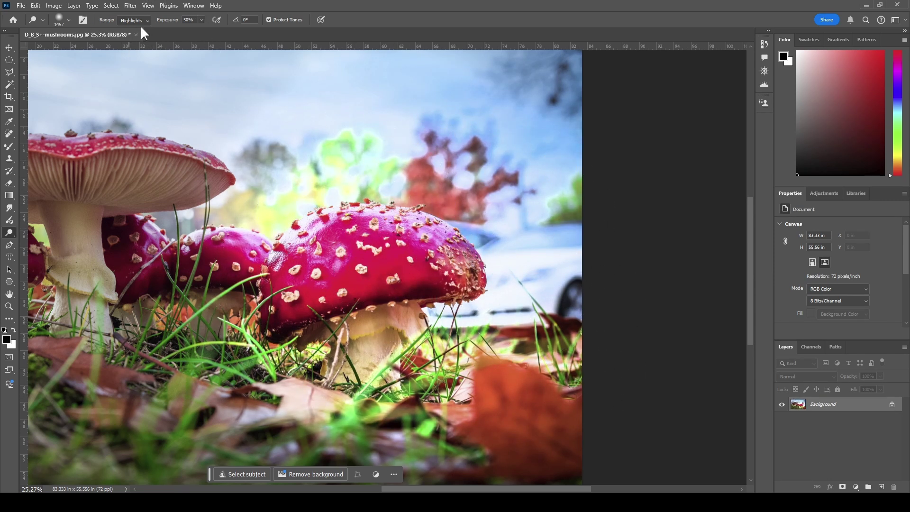
left_click(139, 45)
left_click(764, 45)
left_click(719, 57)
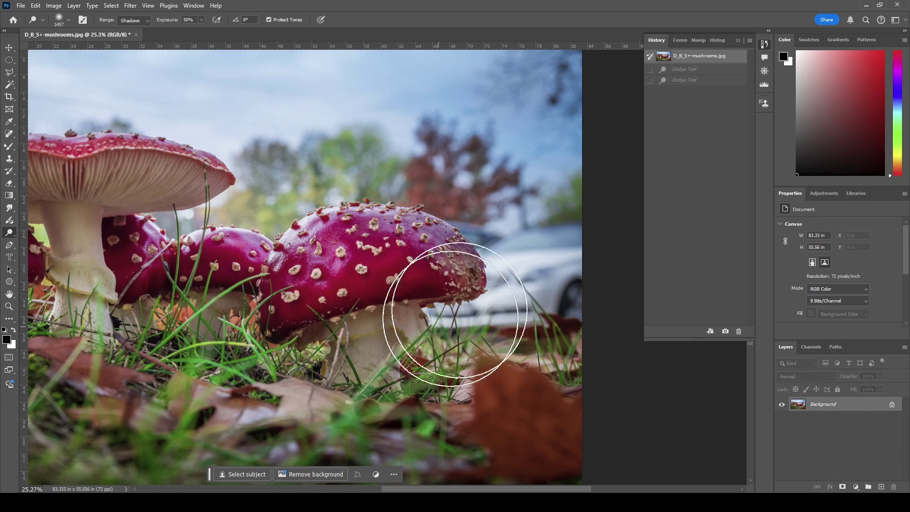
Lighten the mushroom beside the car and the surrounding grass with Dodge strokes in the Shadows range.
left_click(440, 290)
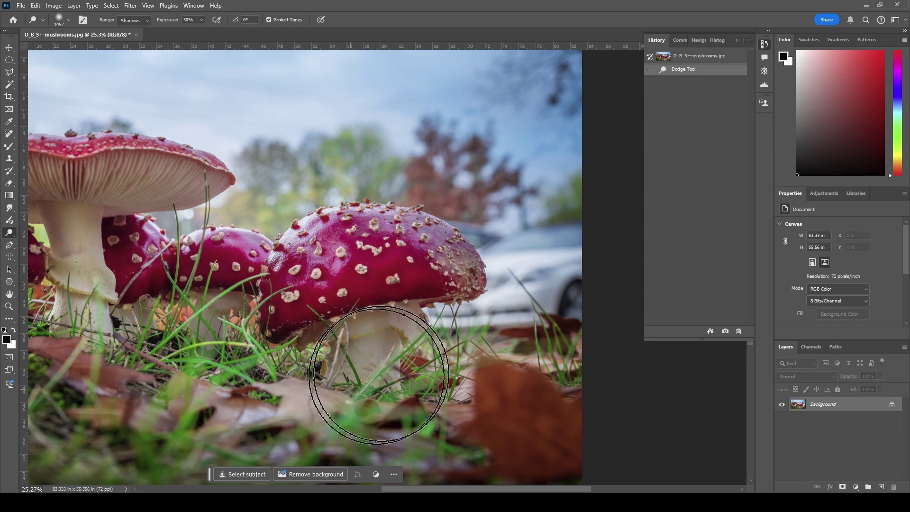
mouse_move(261, 305)
left_mouse_down()
mouse_move(203, 322)
mouse_move(265, 327)
left_mouse_up()
left_click_drag(203, 331, 284, 322)
left_click_drag(203, 339, 365, 285)
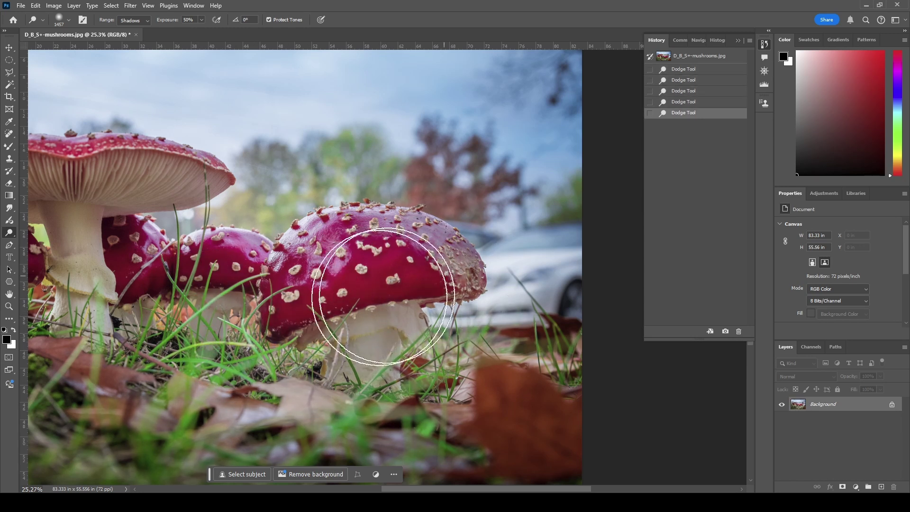
mouse_move(241, 338)
left_mouse_down()
mouse_move(376, 297)
mouse_move(305, 304)
left_mouse_up()
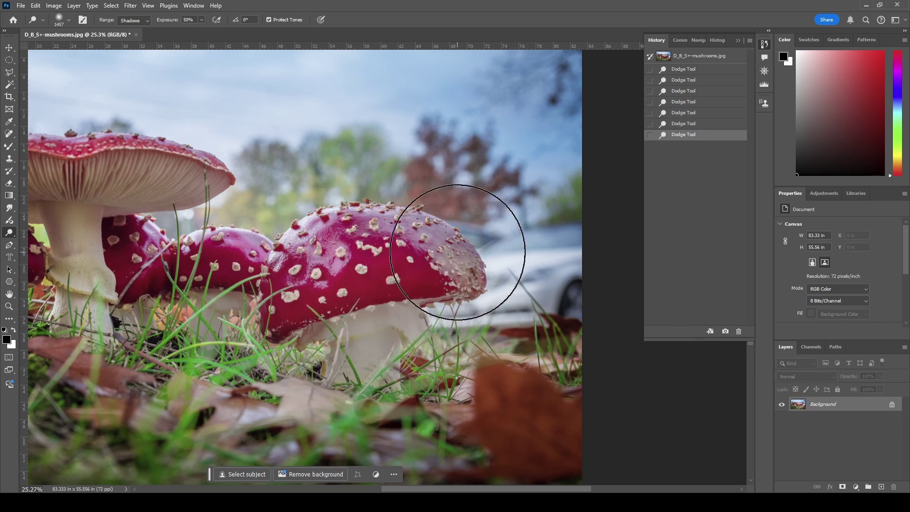
Compare the shadow-dodged version with the original snapshot and restore the original image.
left_click(722, 56)
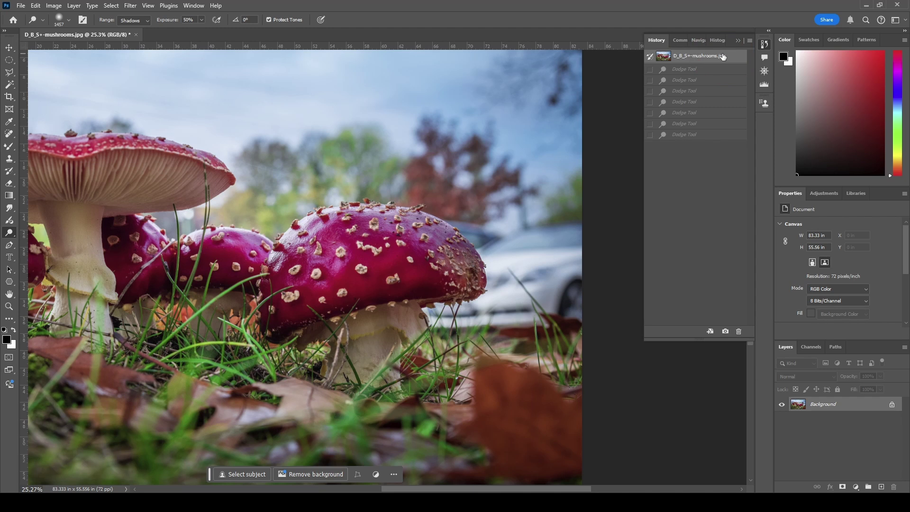
left_click(695, 137)
left_click(686, 57)
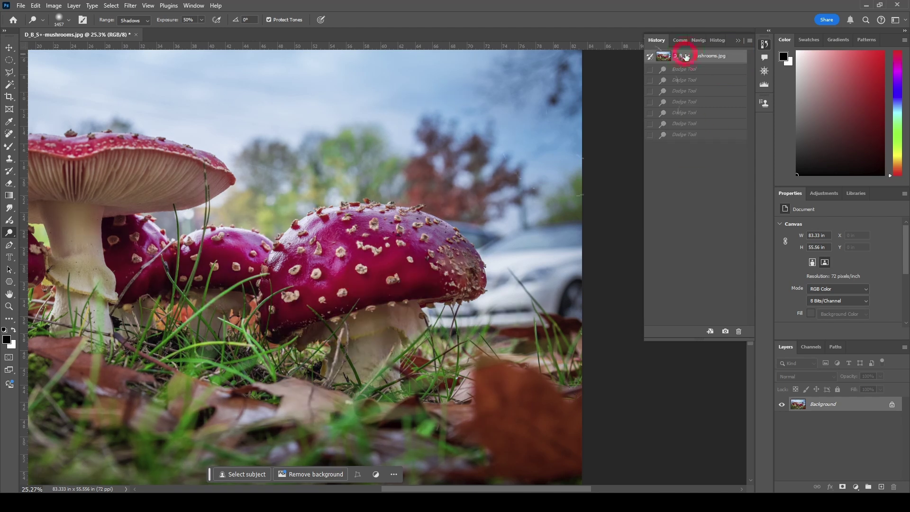
Try dodging the shadows on the tall mushroom's gills and stem and the caps beneath it, and revert to the original snapshot.
key("space")
mouse_move(380, 259)
left_mouse_down()
mouse_move(436, 236)
mouse_move(618, 198)
mouse_move(638, 204)
left_mouse_up()
mouse_move(433, 222)
left_mouse_down()
mouse_move(382, 178)
mouse_move(442, 166)
mouse_move(518, 278)
mouse_move(426, 259)
mouse_move(481, 210)
mouse_move(538, 219)
mouse_move(497, 224)
mouse_move(492, 285)
left_mouse_up()
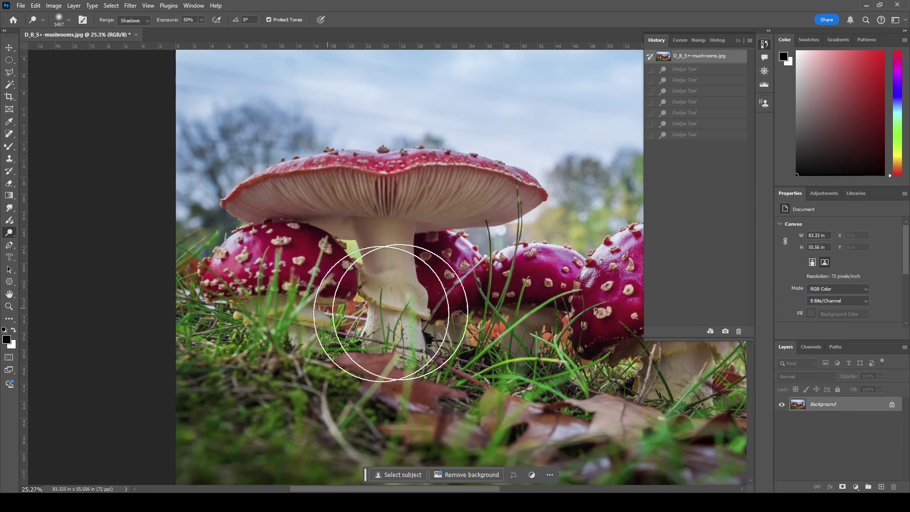
left_click(299, 227)
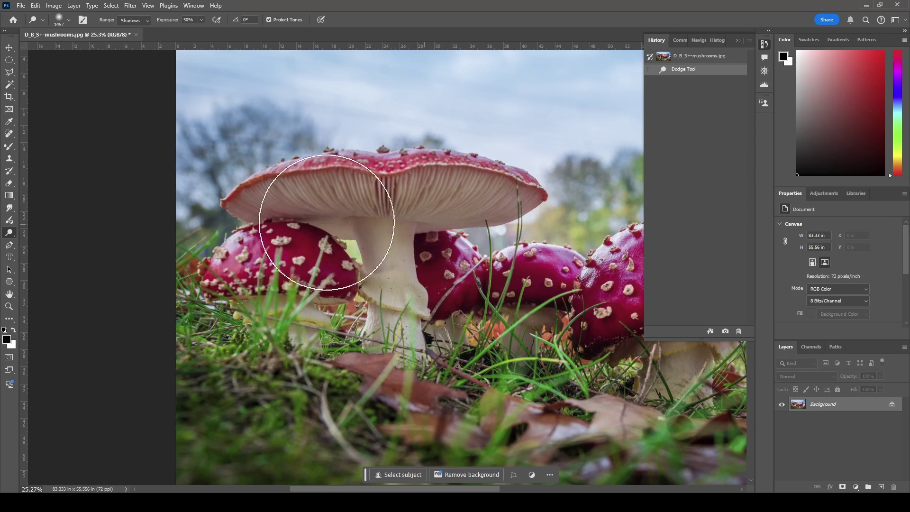
left_click_drag(325, 237, 542, 259)
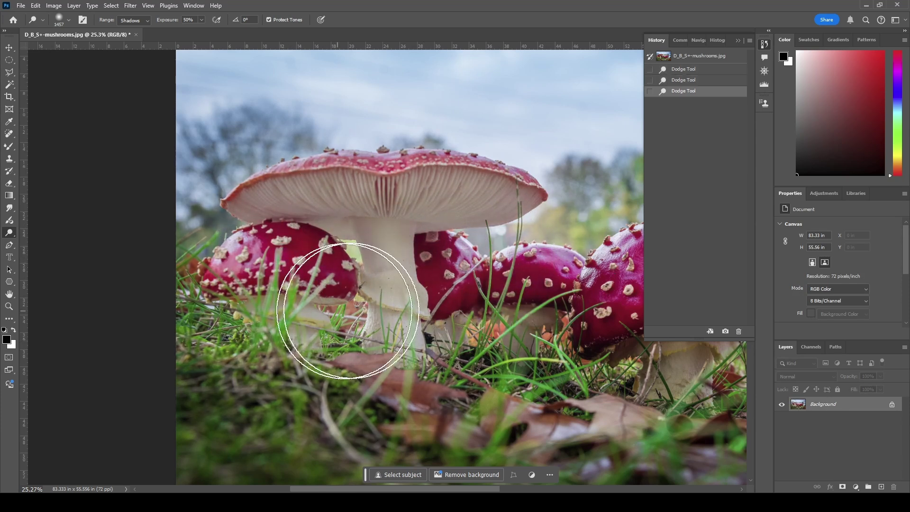
left_click_drag(488, 285, 458, 243)
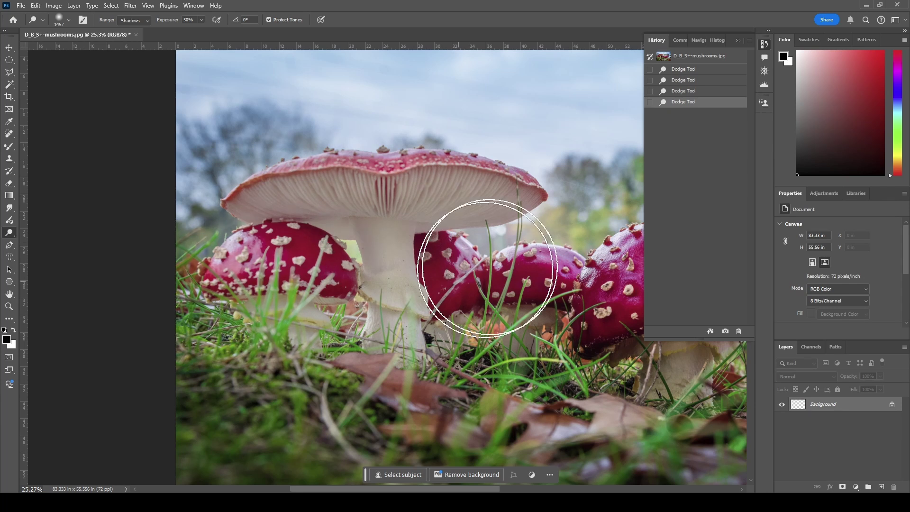
left_click_drag(250, 260, 255, 275)
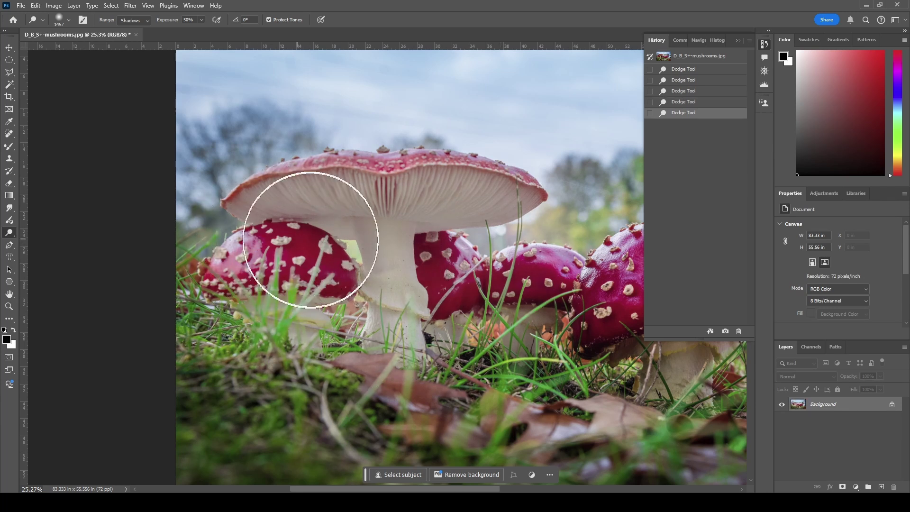
left_click(705, 57)
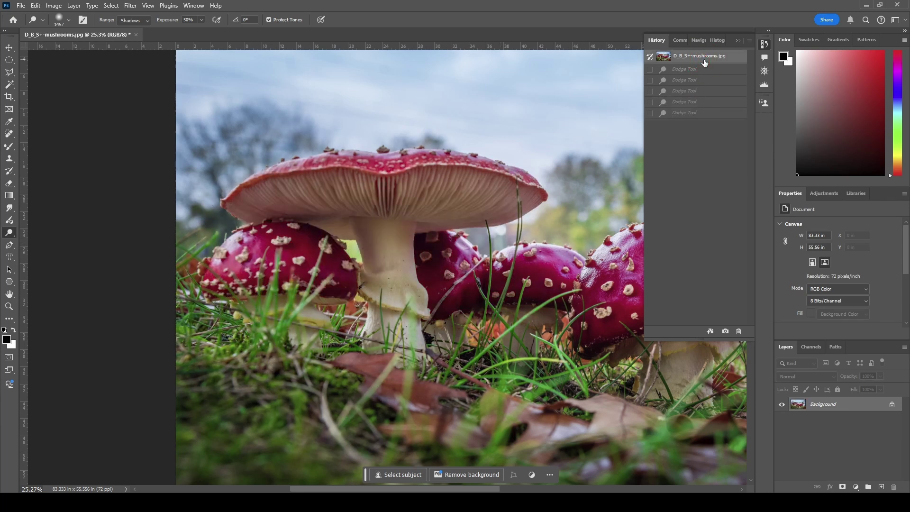
Compare the shadow-dodged gills, stem and caps with the original snapshot once more and restore the original image.
left_click(704, 113)
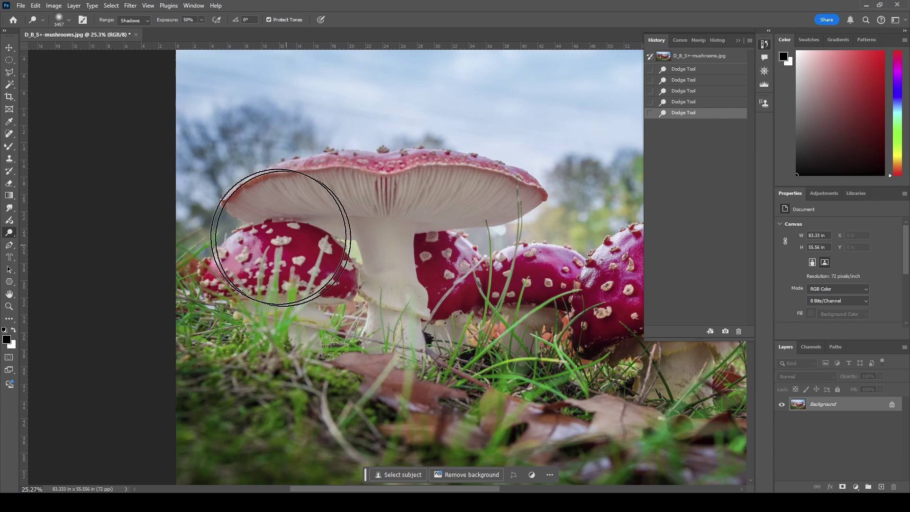
left_click(700, 57)
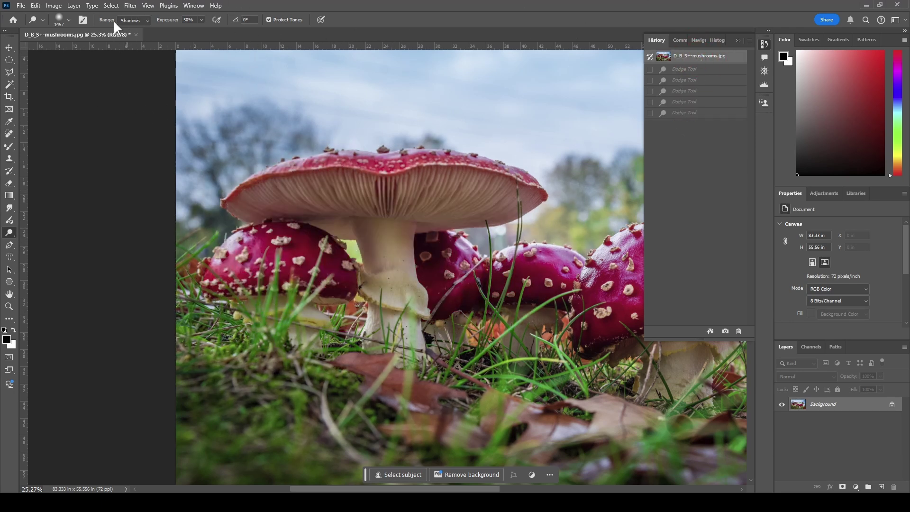
Try dodging the mushrooms, grass and background in the Highlights range, and revert to the original snapshot.
left_click(133, 20)
left_click(133, 45)
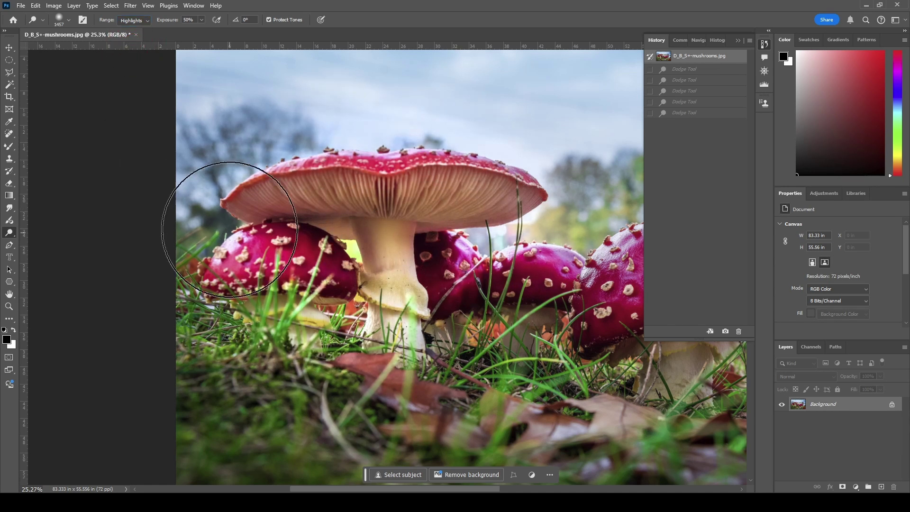
mouse_move(488, 264)
left_mouse_down()
mouse_move(533, 225)
mouse_move(467, 187)
left_mouse_up()
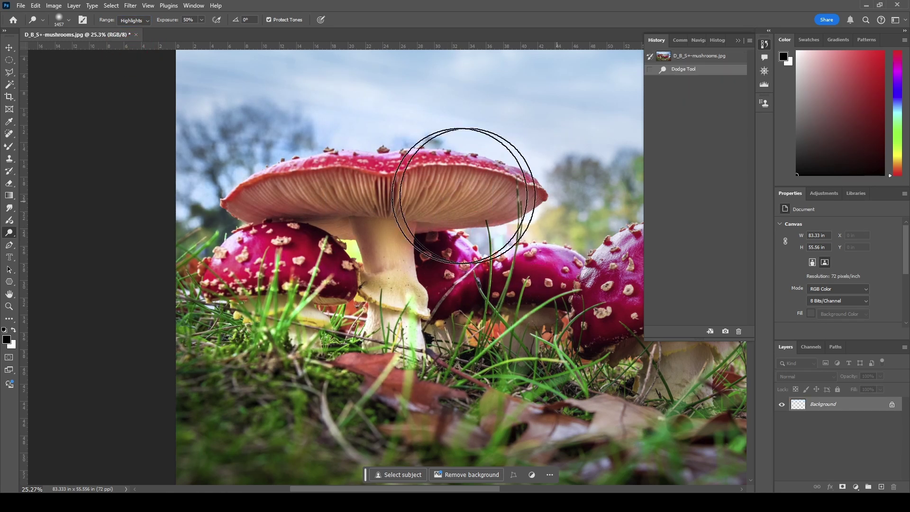
mouse_move(376, 284)
left_mouse_down()
mouse_move(284, 172)
mouse_move(487, 243)
mouse_move(313, 261)
left_mouse_up()
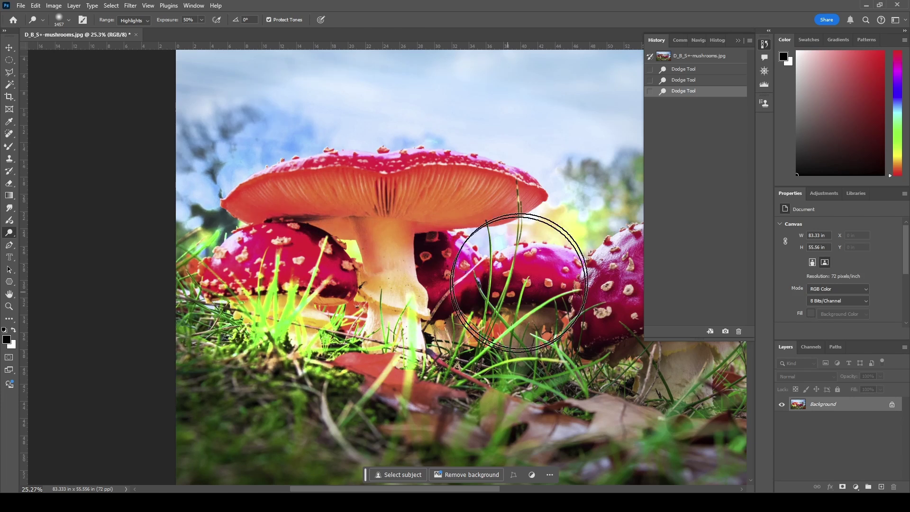
left_click(489, 208)
left_click(709, 59)
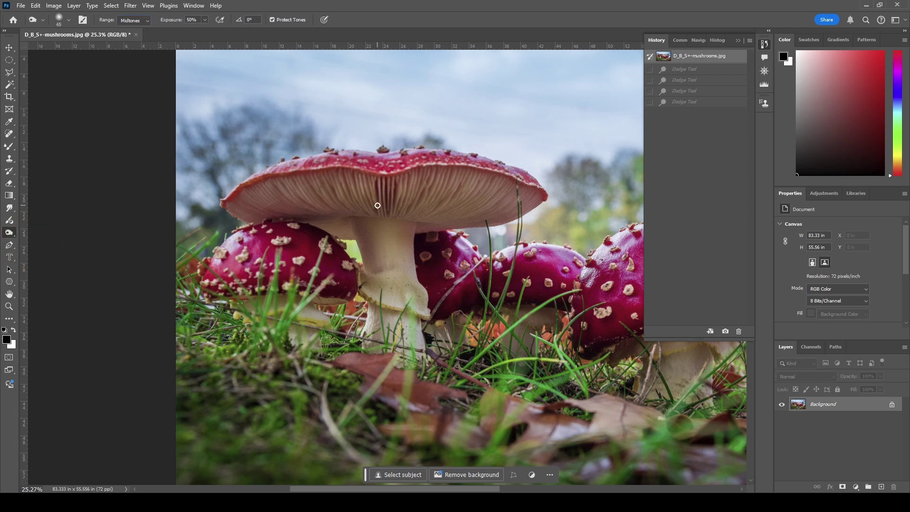
Enlarge the Burn tool's brush in stages to about 385 px.
left_click(67, 21)
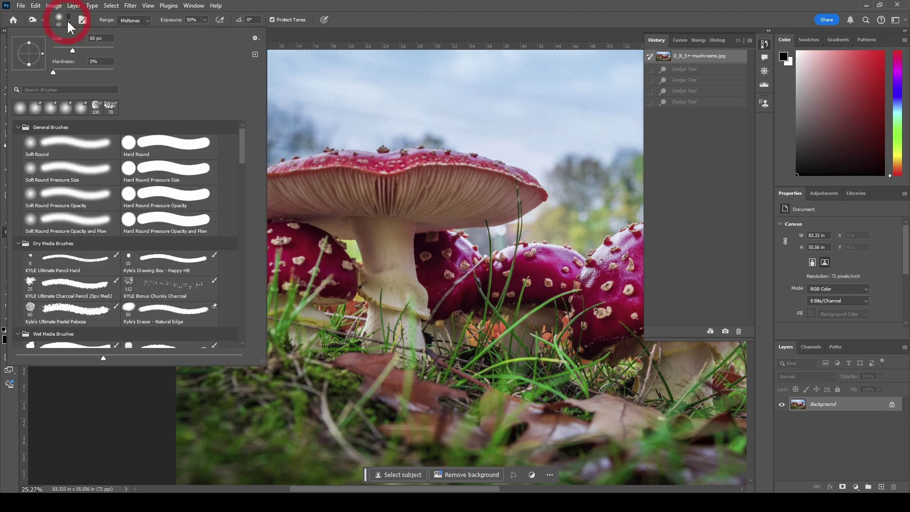
left_click_drag(73, 50, 90, 50)
left_click(404, 13)
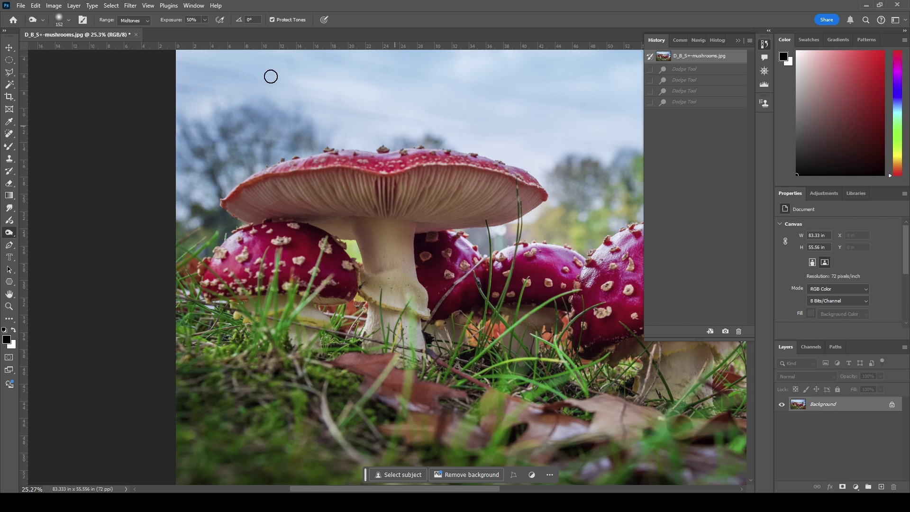
left_click(70, 20)
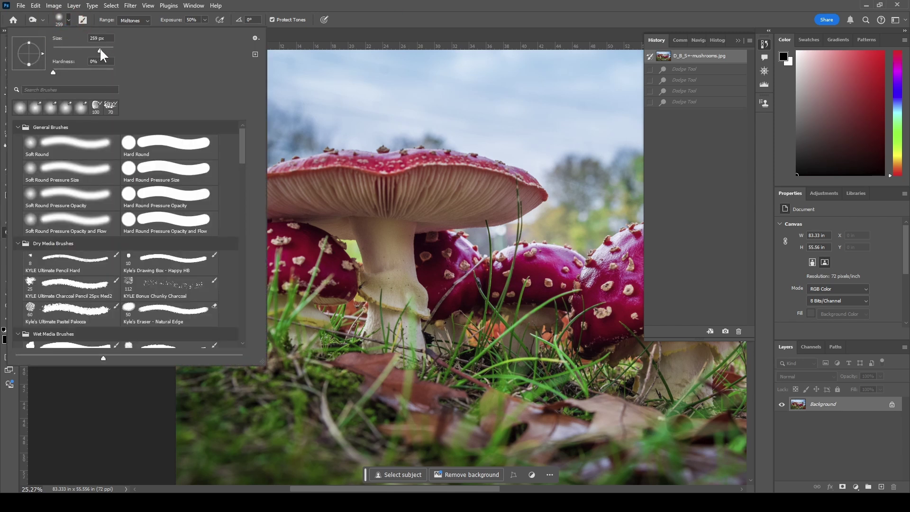
left_click(525, 2)
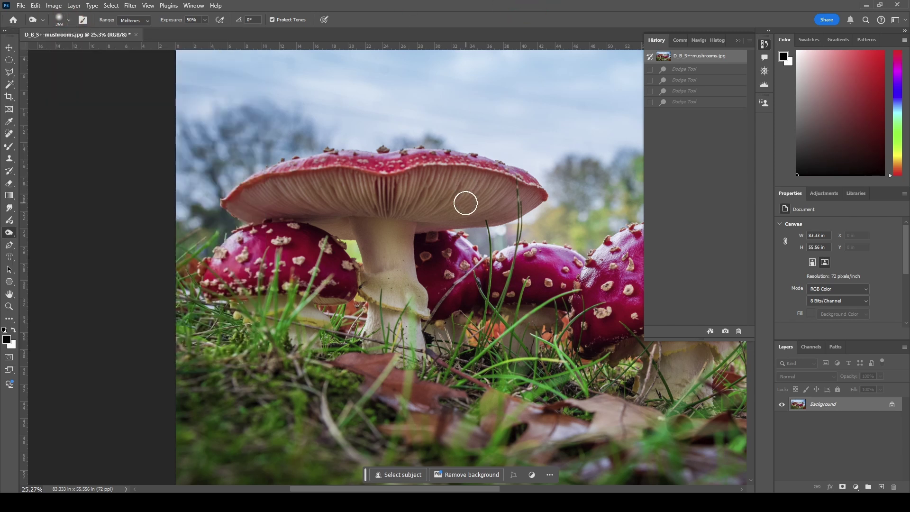
left_click(68, 21)
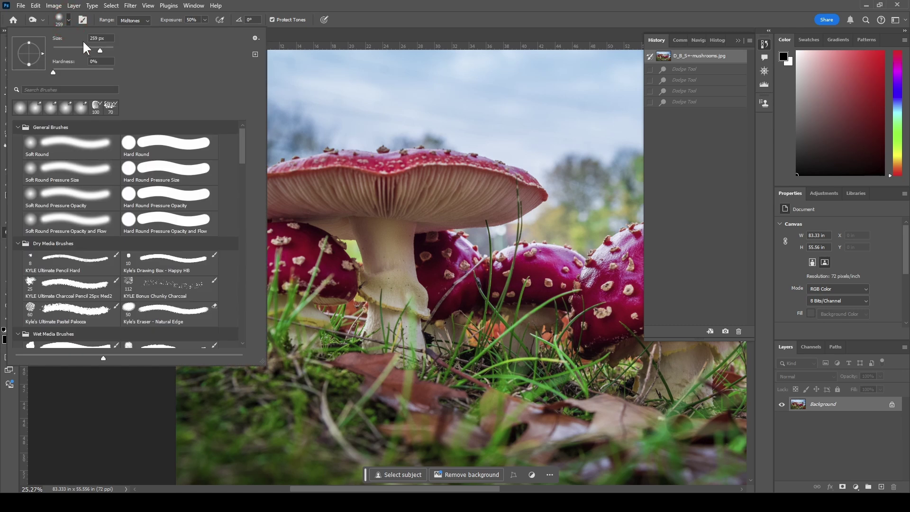
left_click(242, 18)
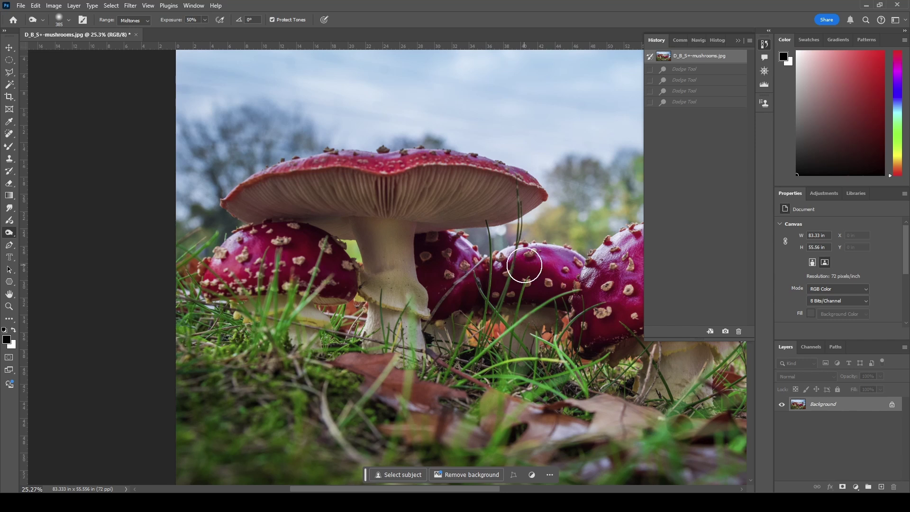
Try burning the midtones of the small mushroom caps, compare the result with the original snapshot and restore the original image.
left_click(524, 265, "alt")
scroll(524, 265, "up", 5)
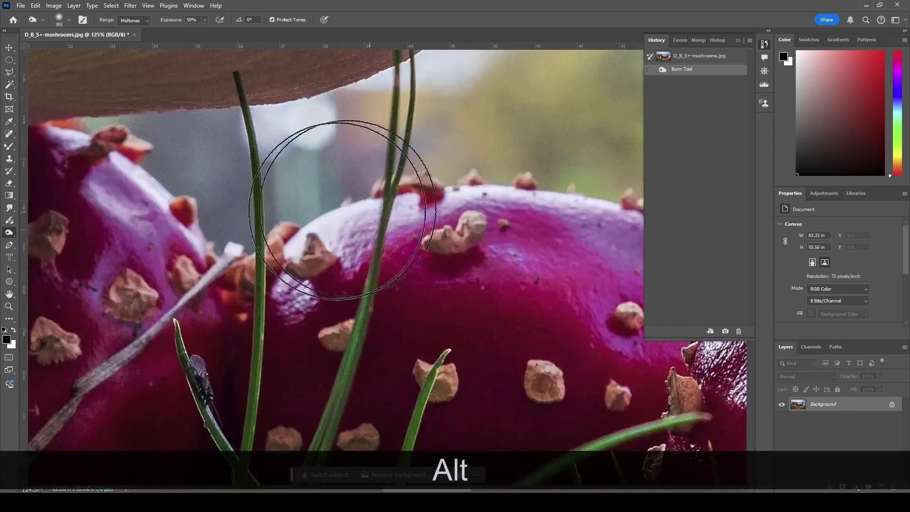
scroll(325, 202, "down", 7)
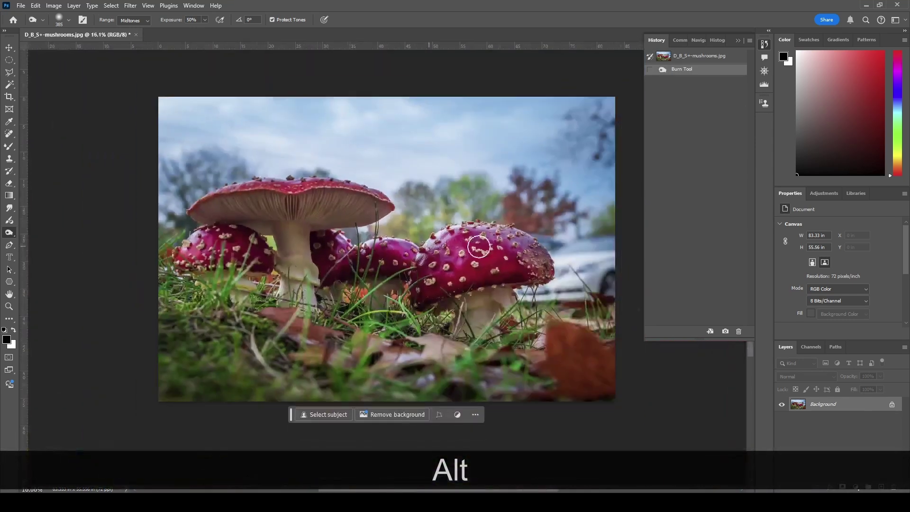
scroll(478, 247, "up", 2)
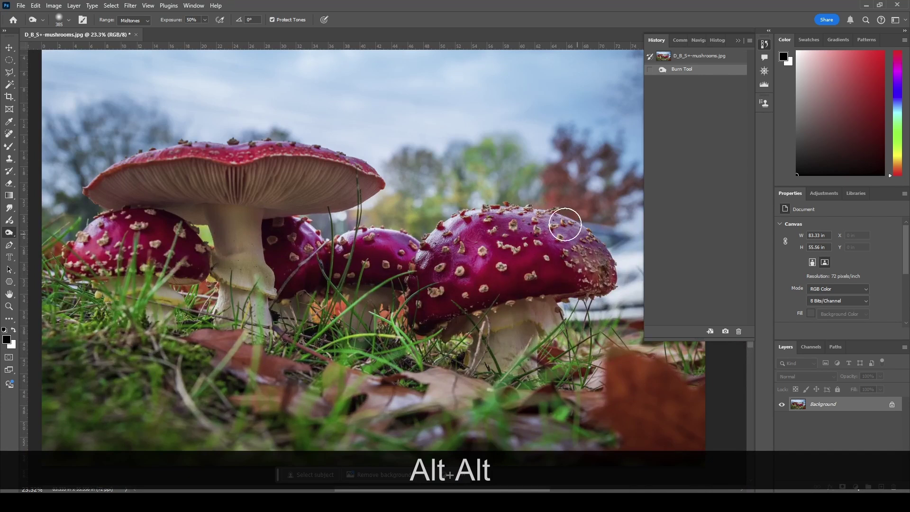
mouse_move(335, 247)
left_mouse_down()
mouse_move(342, 167)
mouse_move(252, 251)
mouse_move(289, 265)
left_mouse_up()
left_click(678, 58)
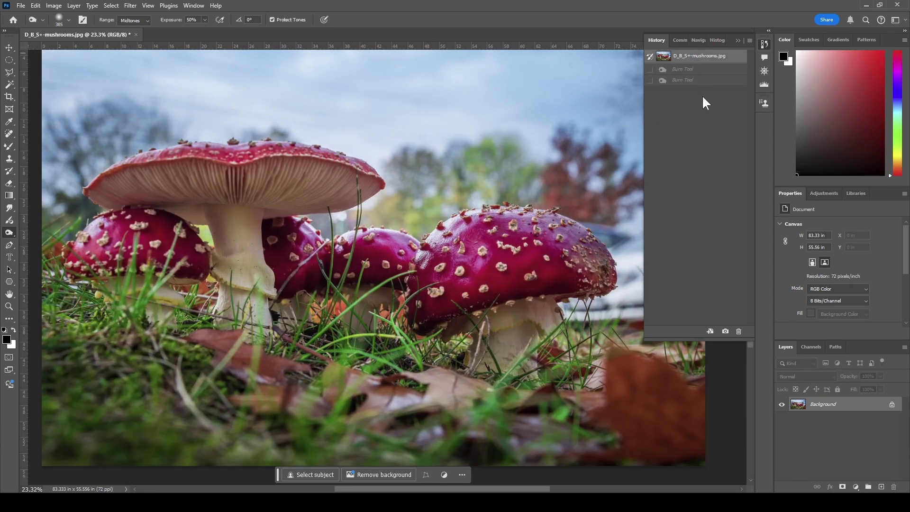
left_click(708, 82)
left_click(715, 56)
Enlarge the Burn brush to about 440 px and darken the mushrooms and surrounding grass in the Shadows range.
left_click(69, 21)
left_click_drag(105, 49, 114, 44)
key("Return")
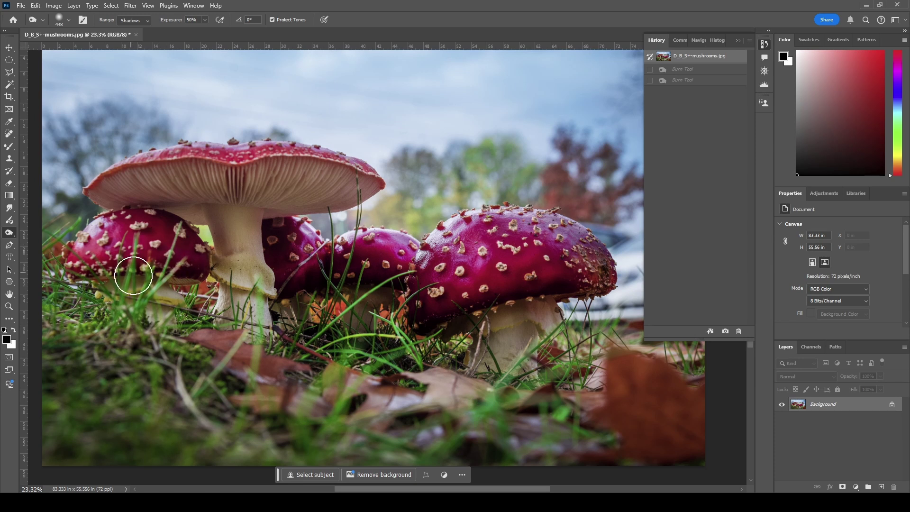
left_click(124, 259)
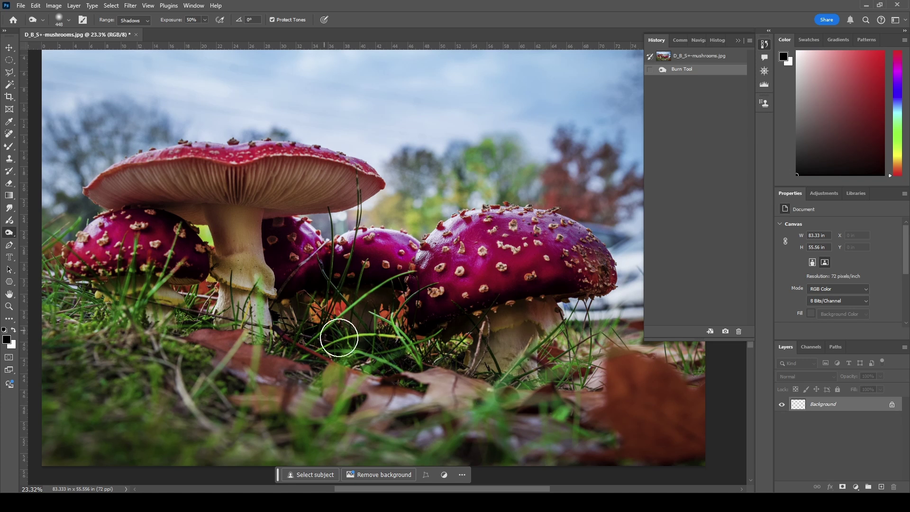
left_click_drag(354, 298, 246, 375)
Compare the shadow-burned version with the original snapshot and restore the original image.
left_click(699, 56)
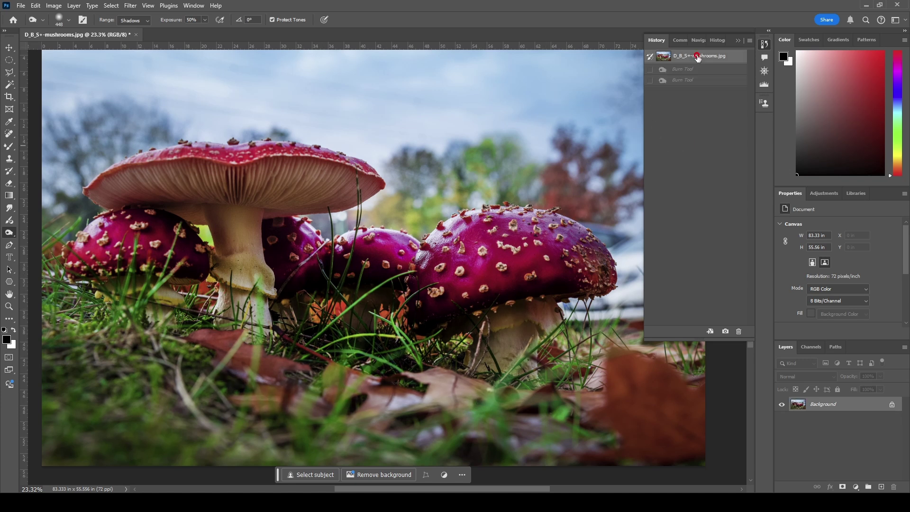
left_click(709, 81)
left_click(703, 57)
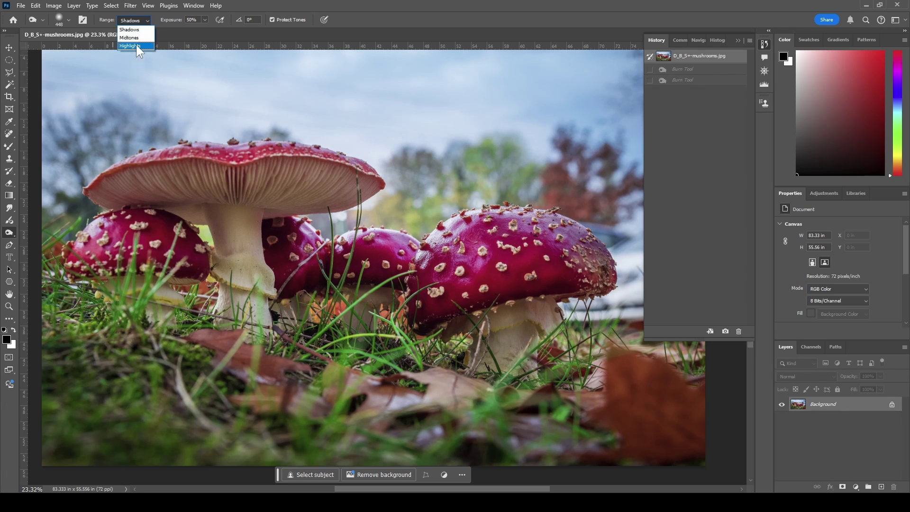
Try burning the sky and background trees in the Highlights range, compare with the original snapshot and restore the original image.
left_click(135, 45)
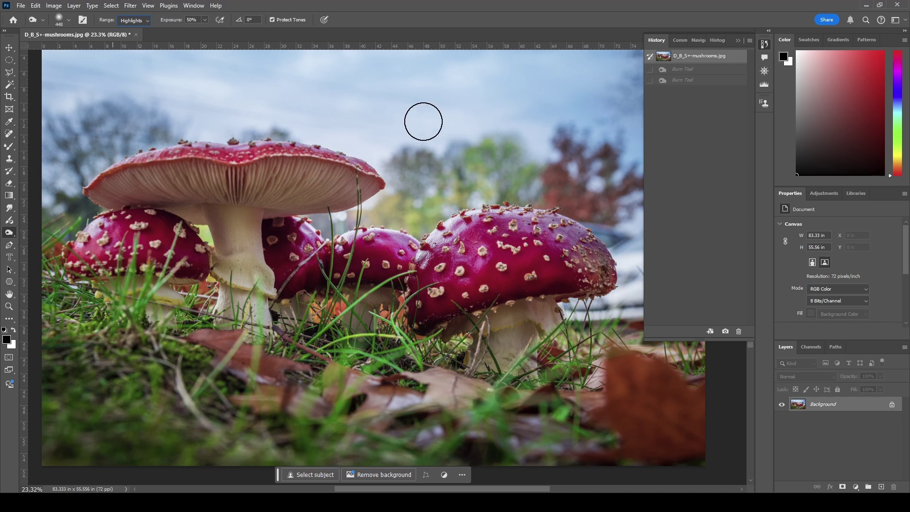
mouse_move(422, 120)
left_mouse_down()
mouse_move(361, 67)
mouse_move(431, 73)
mouse_move(329, 107)
mouse_move(467, 65)
mouse_move(441, 107)
mouse_move(487, 85)
mouse_move(491, 142)
mouse_move(462, 272)
mouse_move(578, 285)
mouse_move(340, 223)
mouse_move(303, 283)
mouse_move(403, 175)
mouse_move(187, 101)
mouse_move(244, 64)
mouse_move(140, 100)
mouse_move(71, 171)
mouse_move(445, 105)
mouse_move(426, 97)
mouse_move(613, 92)
mouse_move(471, 179)
mouse_move(552, 162)
mouse_move(330, 208)
mouse_move(152, 156)
mouse_move(185, 82)
left_mouse_up()
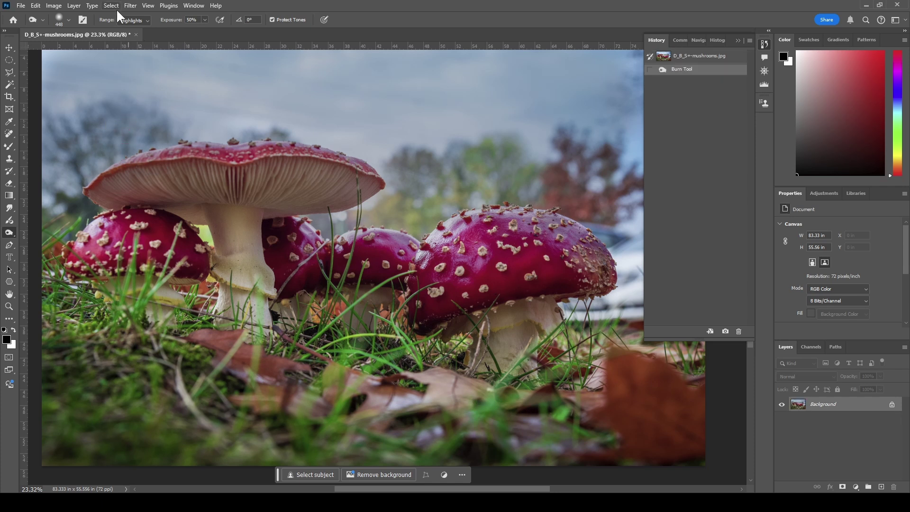
left_click(116, 30)
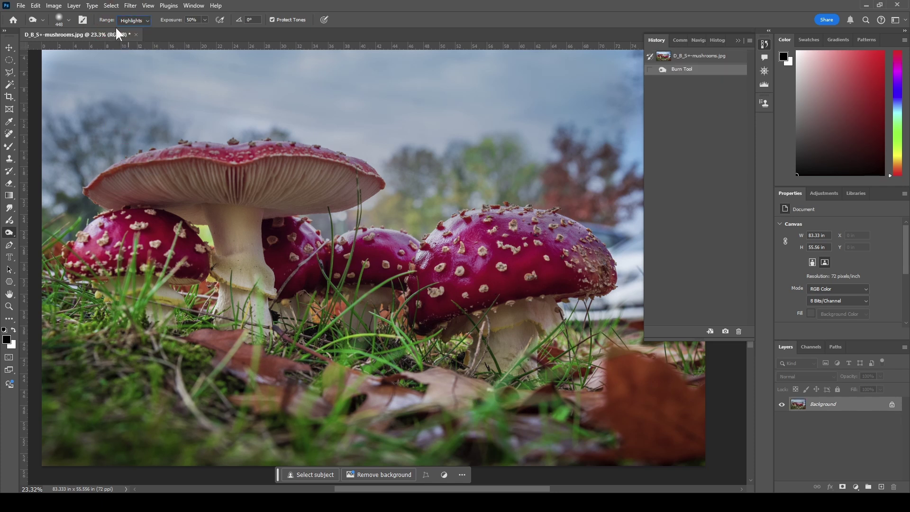
left_click(692, 56)
left_click(683, 69)
left_click(692, 56)
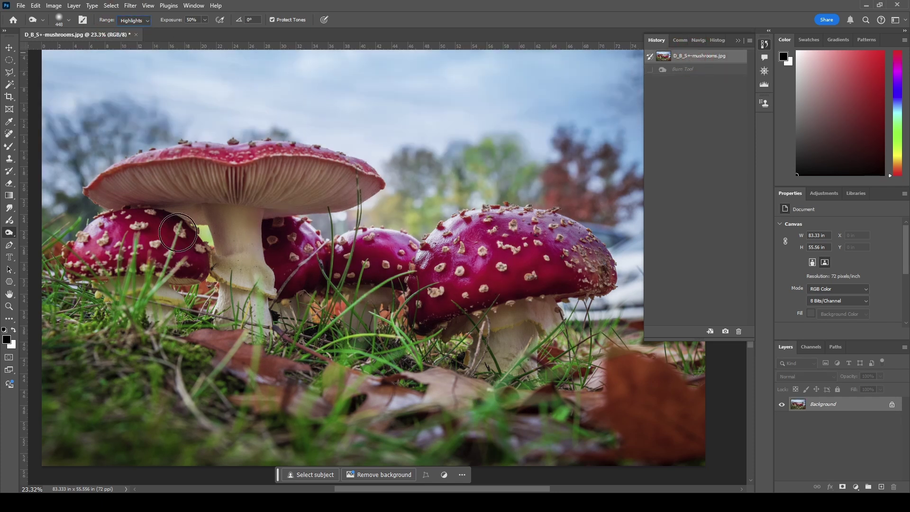
Switch to the Sponge tool with a brush size of about 464 px, keeping its mode on Desaturate.
right_click(8, 234)
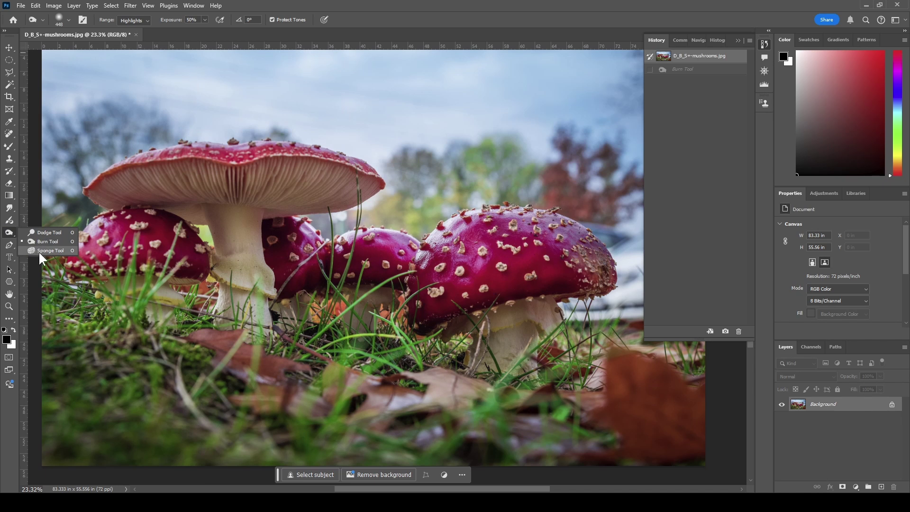
left_click(39, 254)
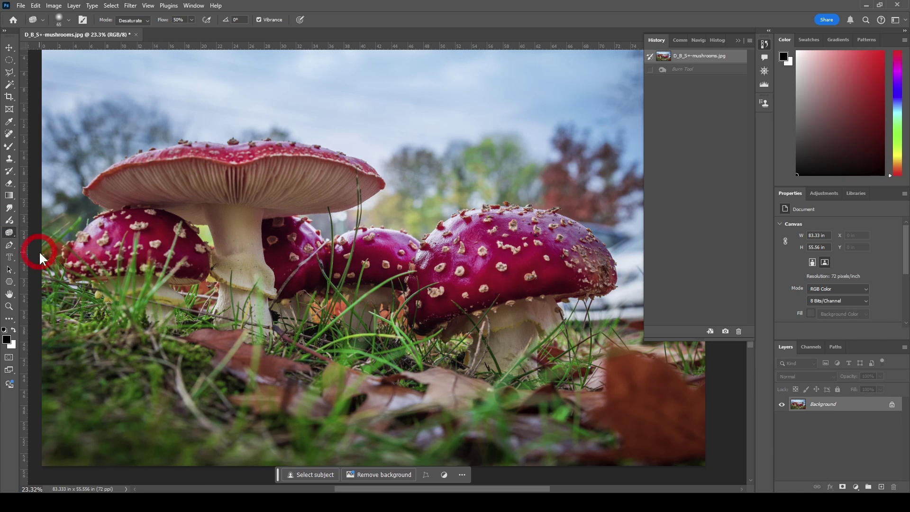
left_click(69, 20)
left_click_drag(80, 48, 105, 48)
left_click(419, 7)
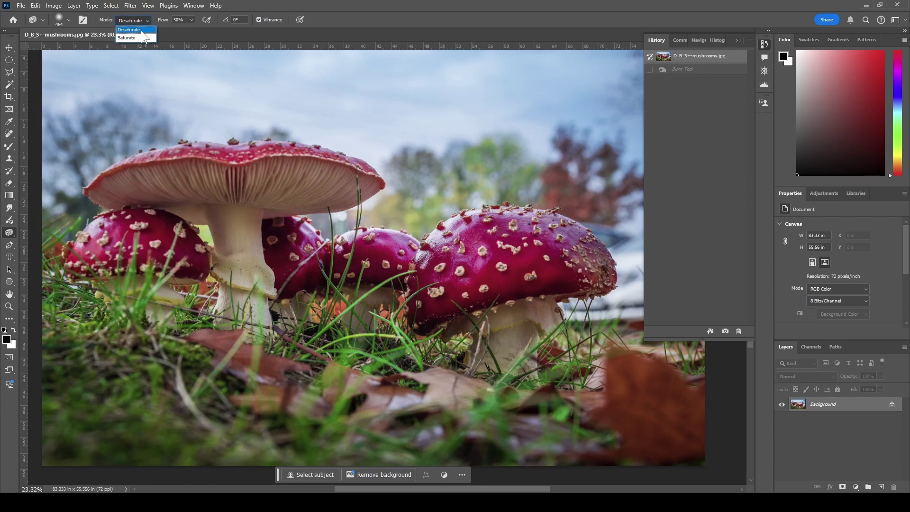
left_click(330, 4)
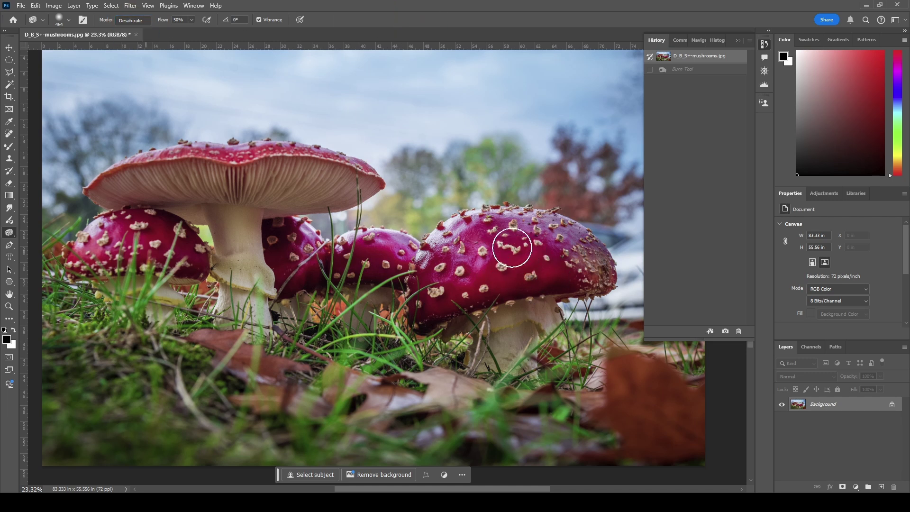
Desaturate the mushroom cap beside the car and the tall mushroom's cap, gills and stem with Sponge strokes.
mouse_move(428, 273)
left_mouse_down()
mouse_move(474, 246)
mouse_move(488, 285)
left_mouse_up()
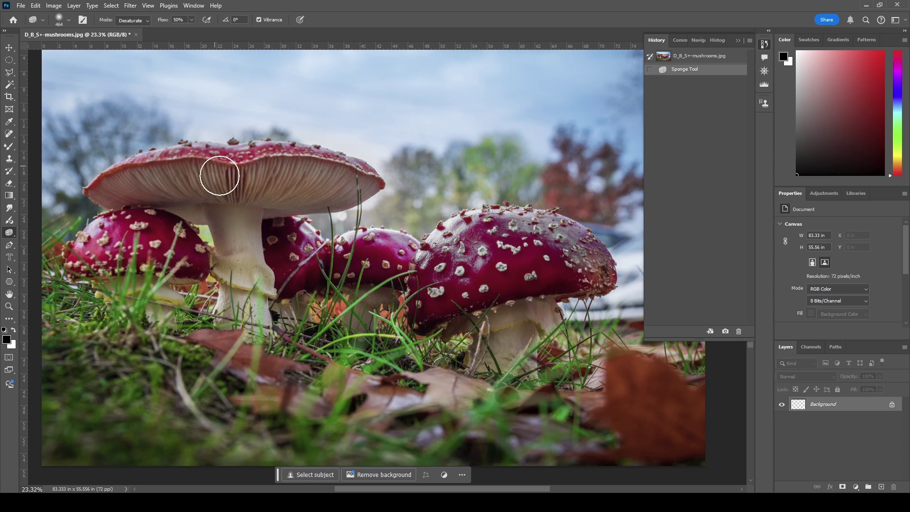
left_click_drag(219, 175, 274, 177)
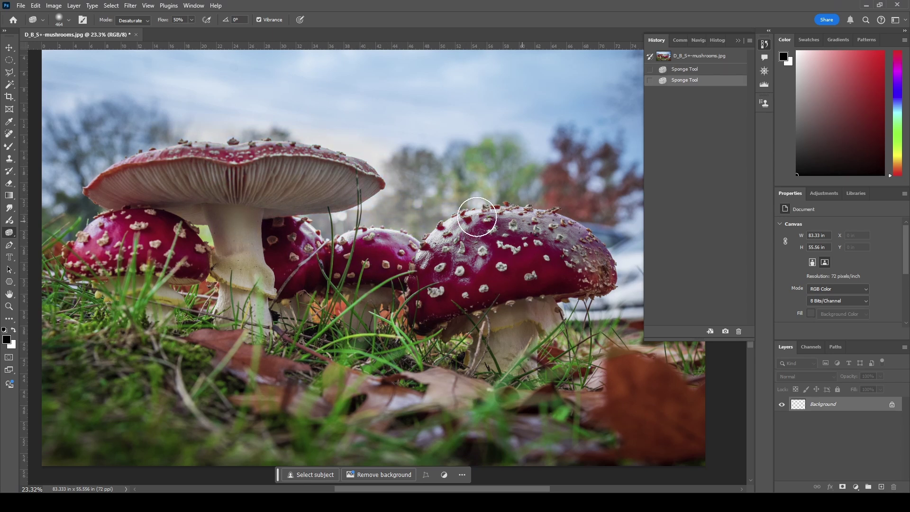
left_click_drag(489, 229, 511, 269)
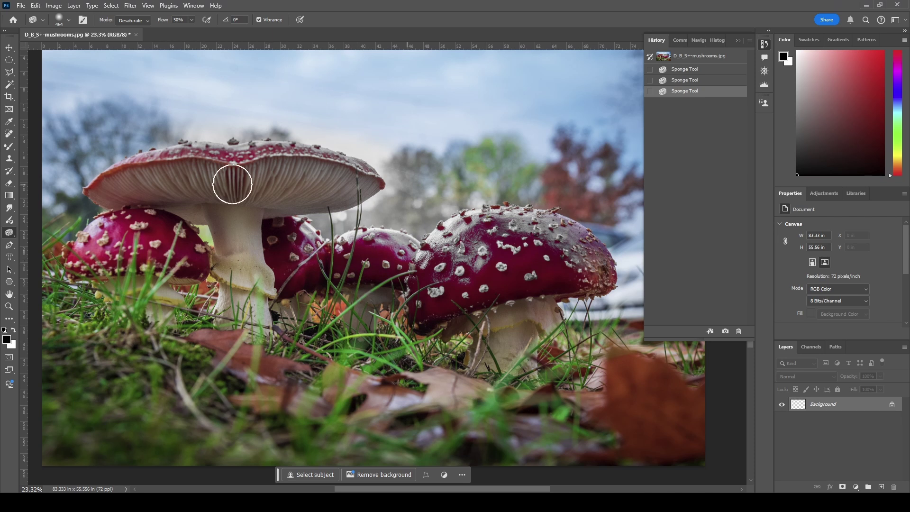
left_click_drag(220, 223, 238, 223)
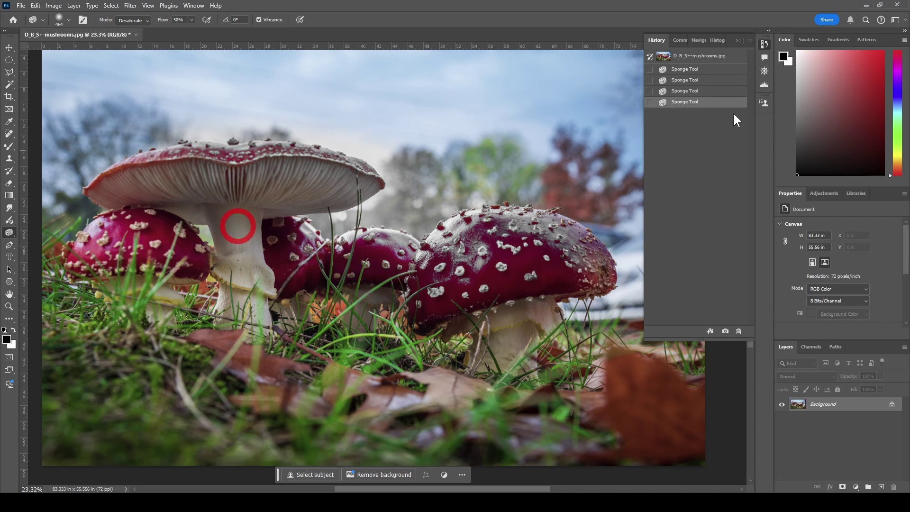
Compare the desaturated version with the original snapshot and restore the original image.
left_click(712, 57)
left_click(709, 104)
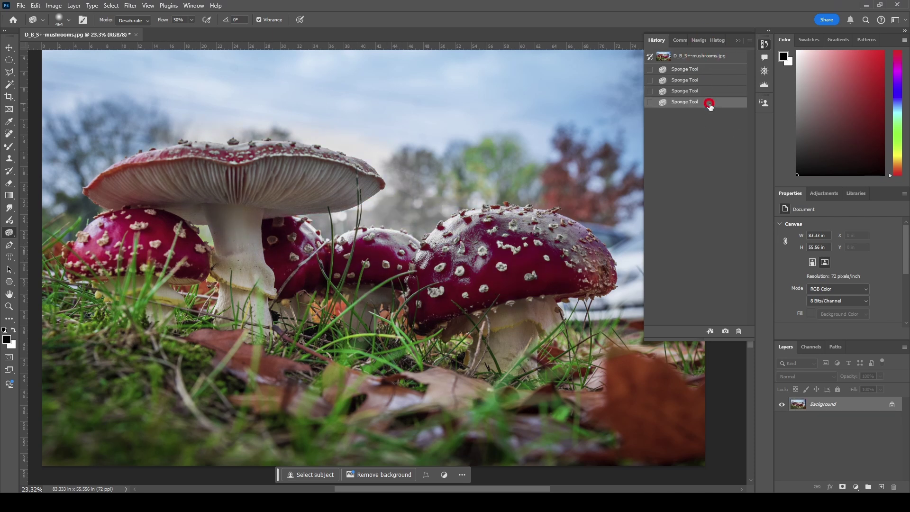
left_click(694, 61)
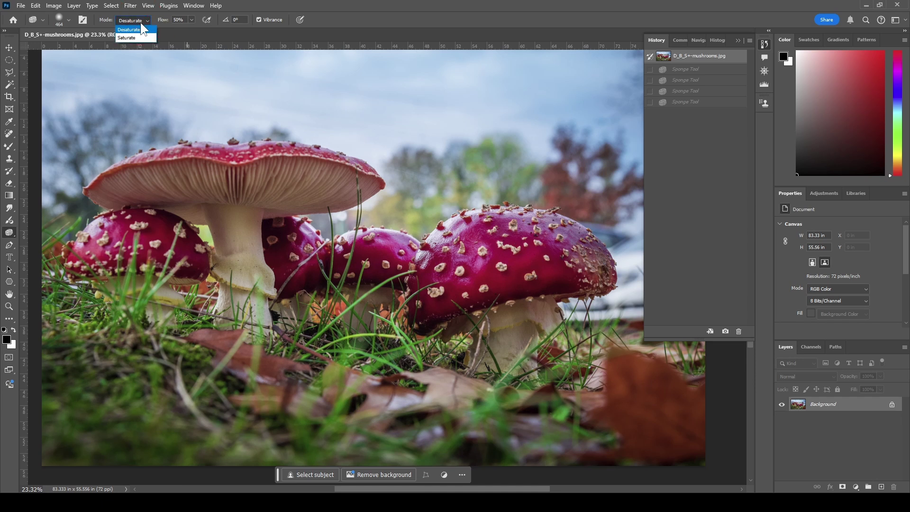
Set the Sponge tool to Saturate and try boosting the colour of the grass, fallen leaves and mushrooms.
left_click(136, 38)
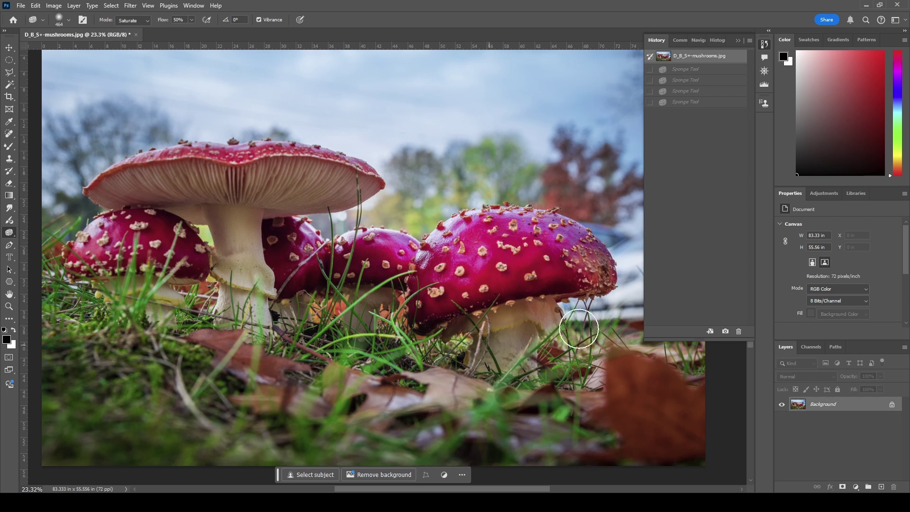
mouse_move(348, 351)
left_mouse_down()
mouse_move(435, 398)
mouse_move(300, 403)
mouse_move(266, 368)
mouse_move(427, 379)
mouse_move(503, 355)
mouse_move(473, 284)
left_mouse_up()
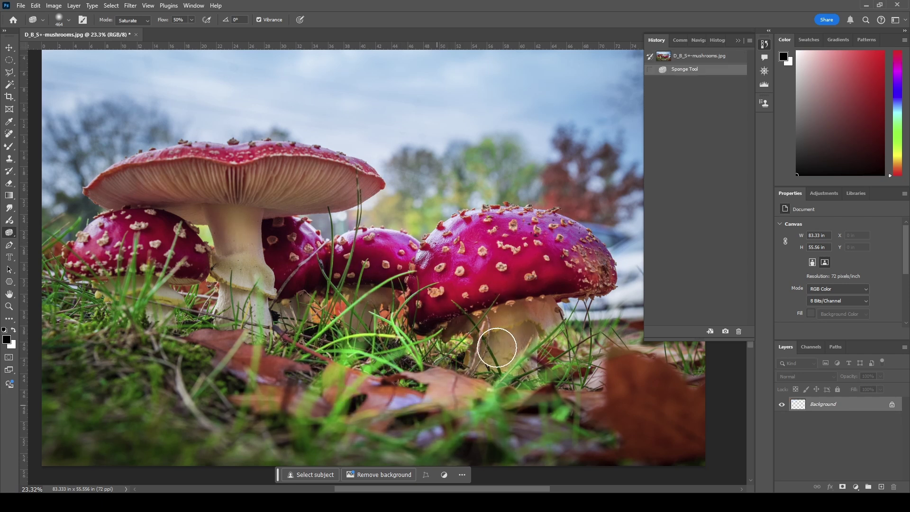
mouse_move(555, 250)
left_mouse_down()
mouse_move(554, 381)
mouse_move(413, 219)
mouse_move(366, 193)
mouse_move(218, 221)
mouse_move(437, 329)
mouse_move(384, 349)
mouse_move(522, 330)
left_mouse_up()
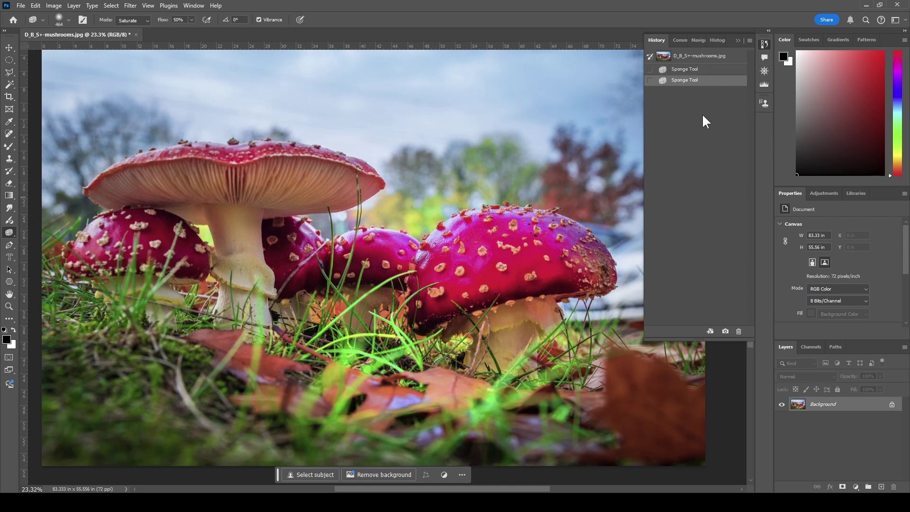
Compare the saturated version with the original snapshot and restore the original image.
left_click(715, 59)
left_click(706, 83)
left_click(711, 60)
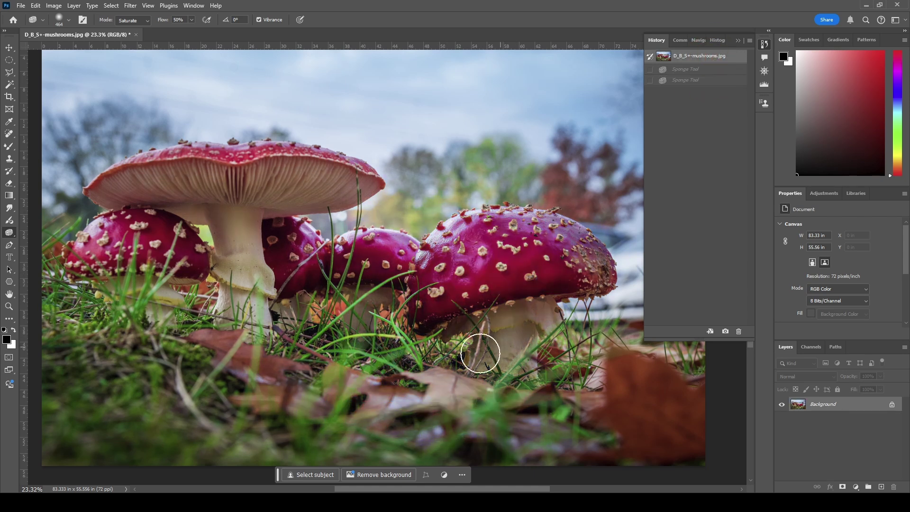
Set the Sponge tool to Desaturate with 100% flow and drain the colour from the upper part of the large cap beside the car.
left_click(126, 21)
left_click(228, 34)
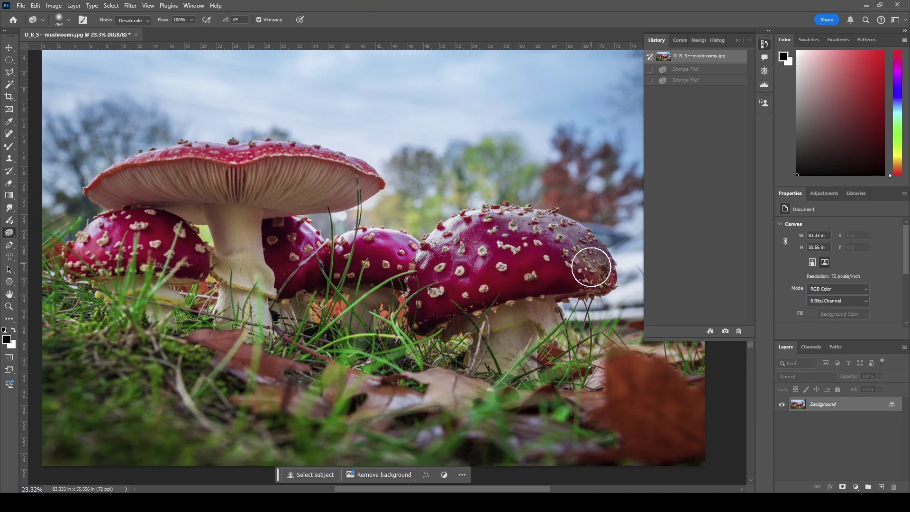
key("ctrl+shift+z")
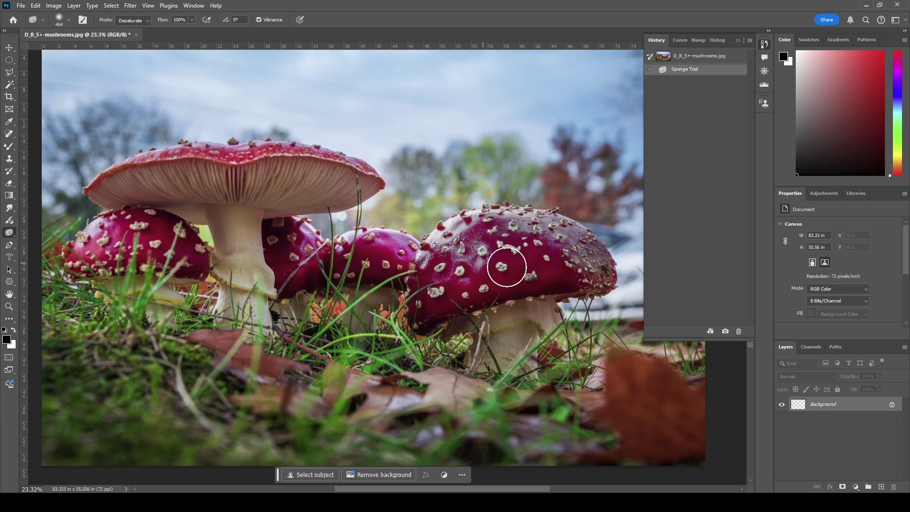
key("ctrl+shift+z")
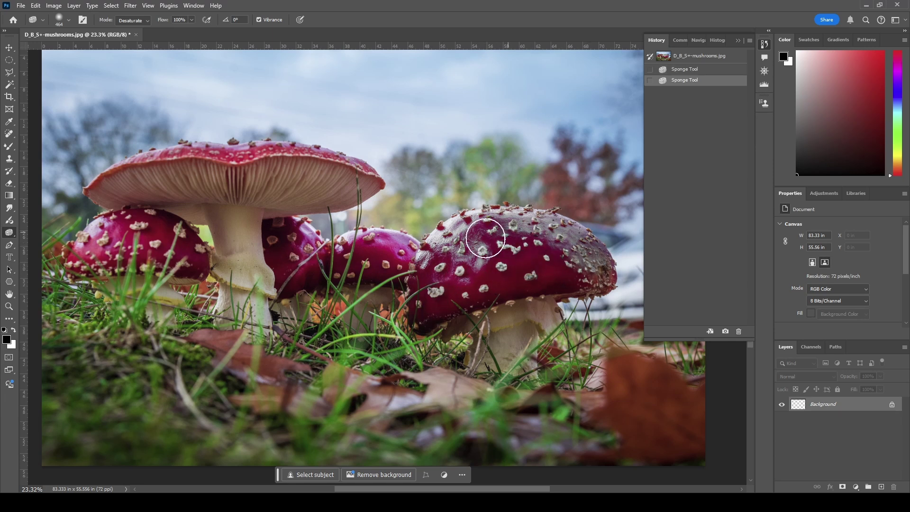
left_click(471, 230)
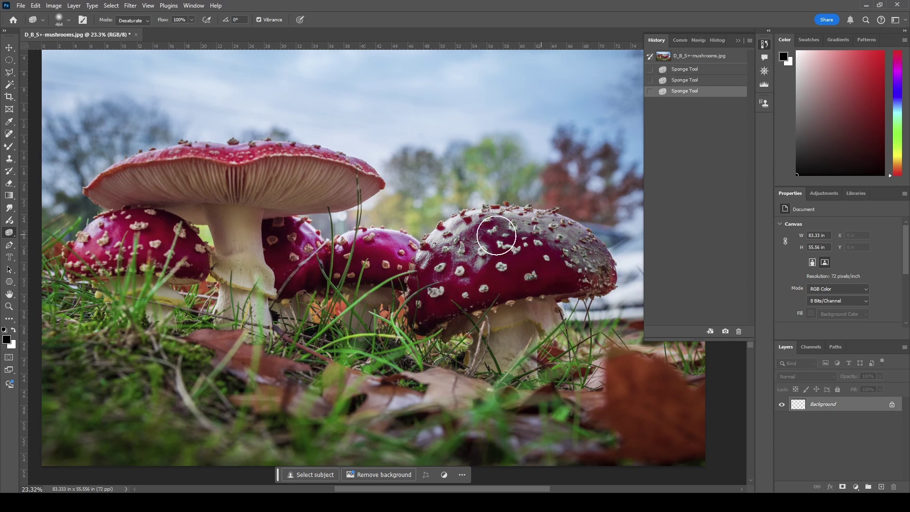
left_click_drag(498, 237, 515, 246)
left_click(515, 256)
left_click(488, 268)
left_click(459, 275)
left_click(506, 246)
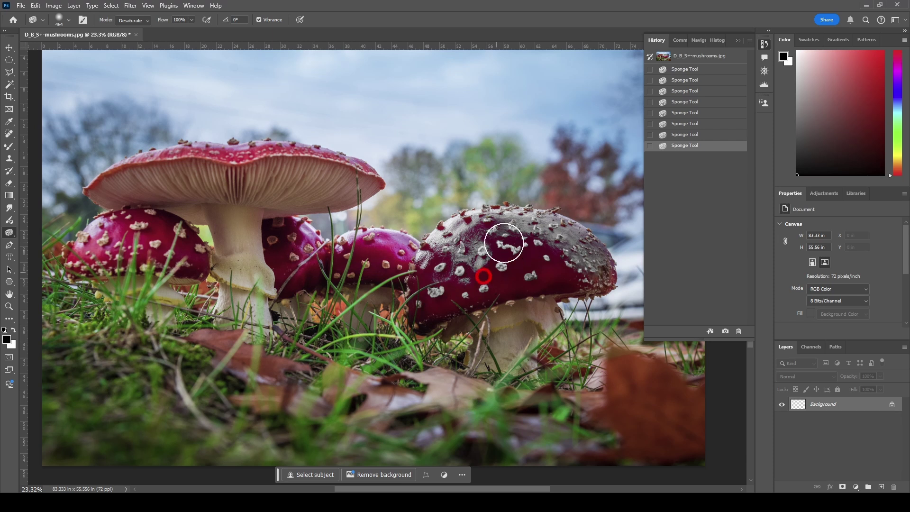
left_click(487, 242)
left_click(493, 264)
left_click(502, 251)
left_click(575, 254)
left_click(591, 264)
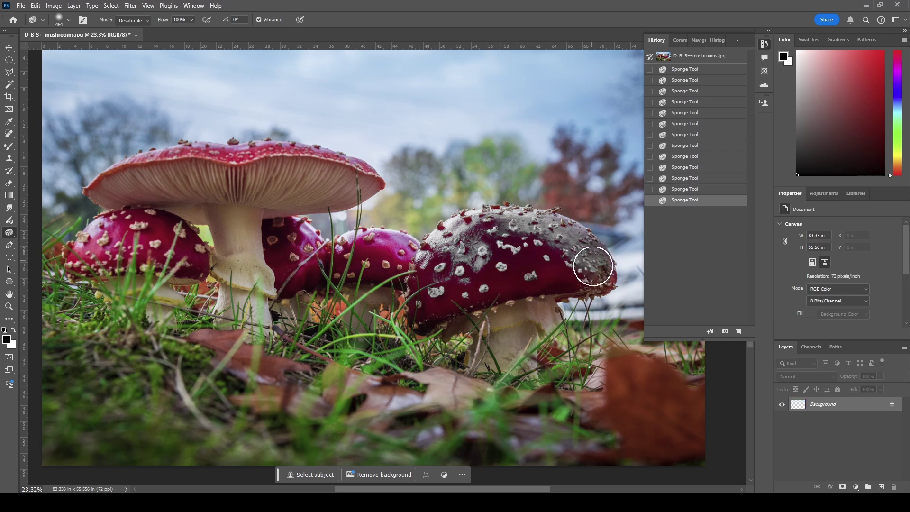
left_click(448, 297)
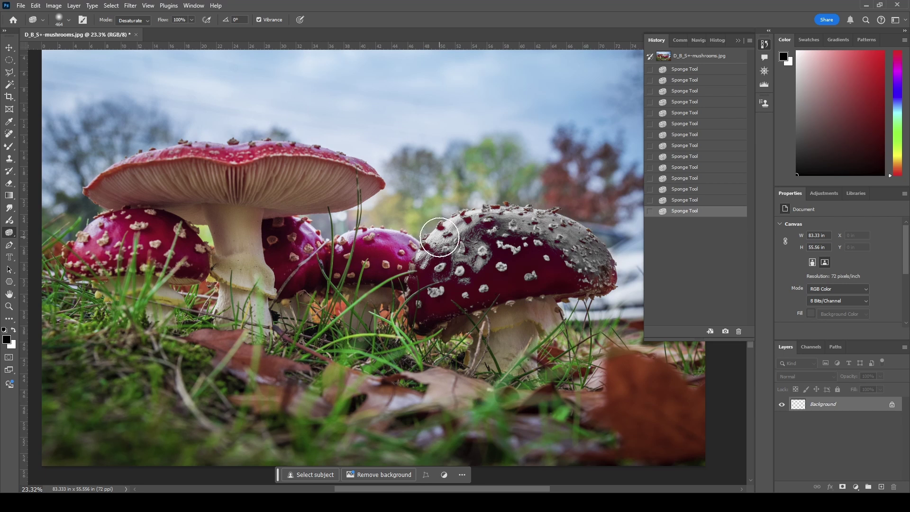
left_click(439, 237)
left_click(429, 266)
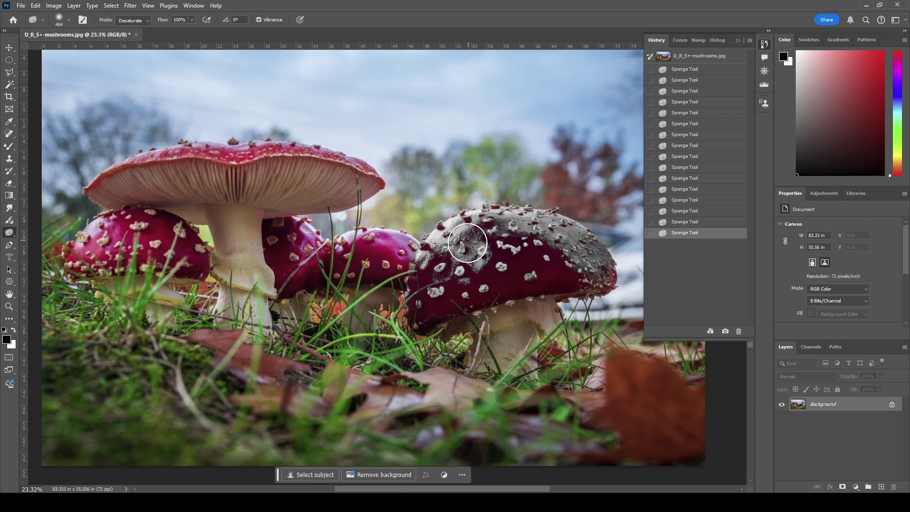
left_click(467, 242)
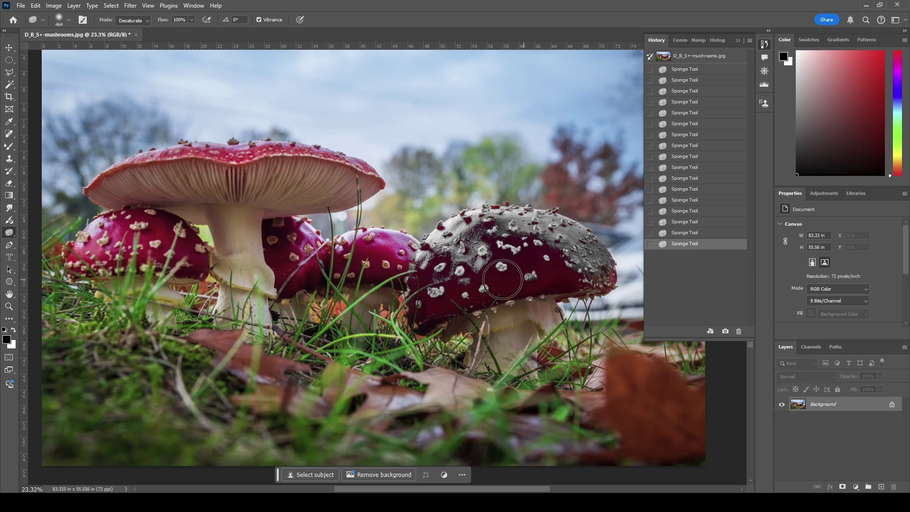
left_click(443, 262)
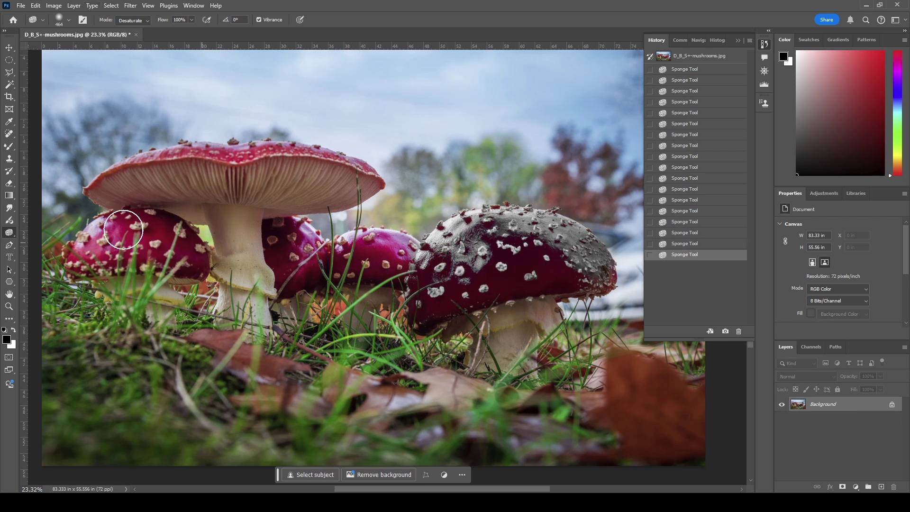
Switch to the Dodge tool and set its brush size to about 259 px.
right_click(10, 233)
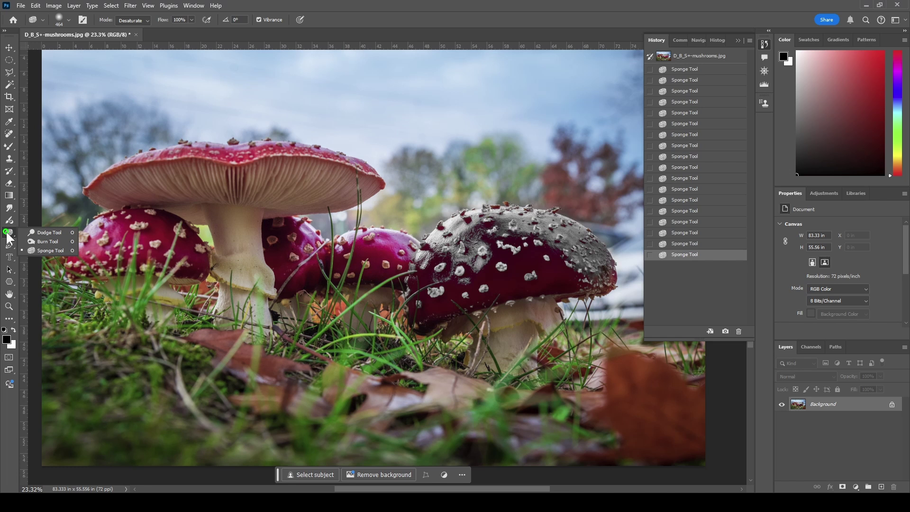
left_click(47, 233)
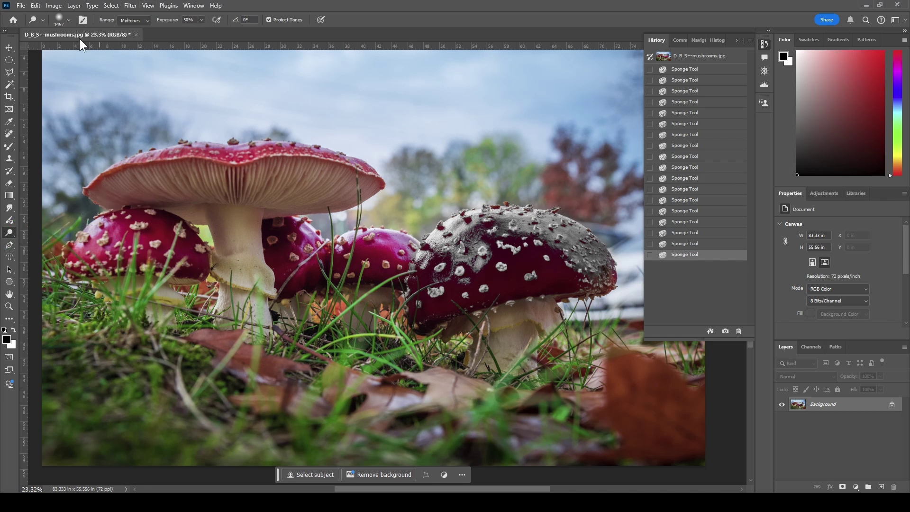
left_click(68, 20)
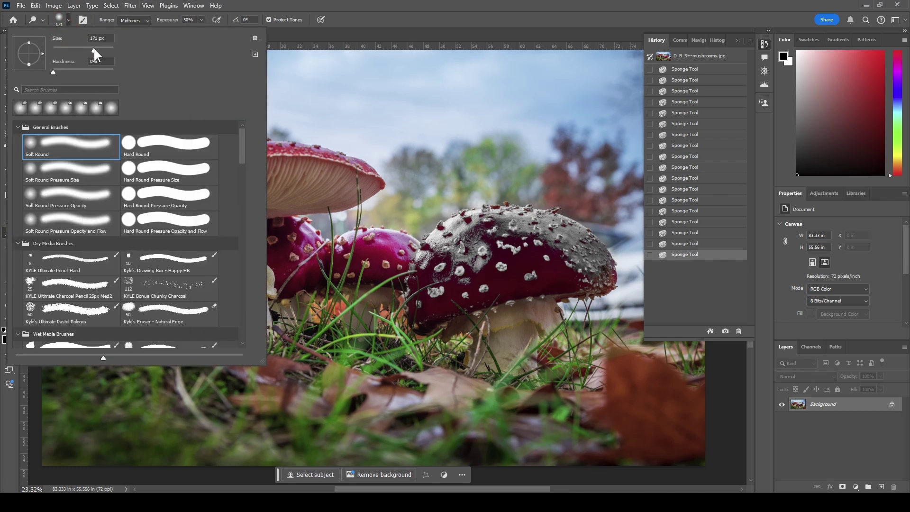
left_click_drag(93, 47, 100, 47)
key("Return")
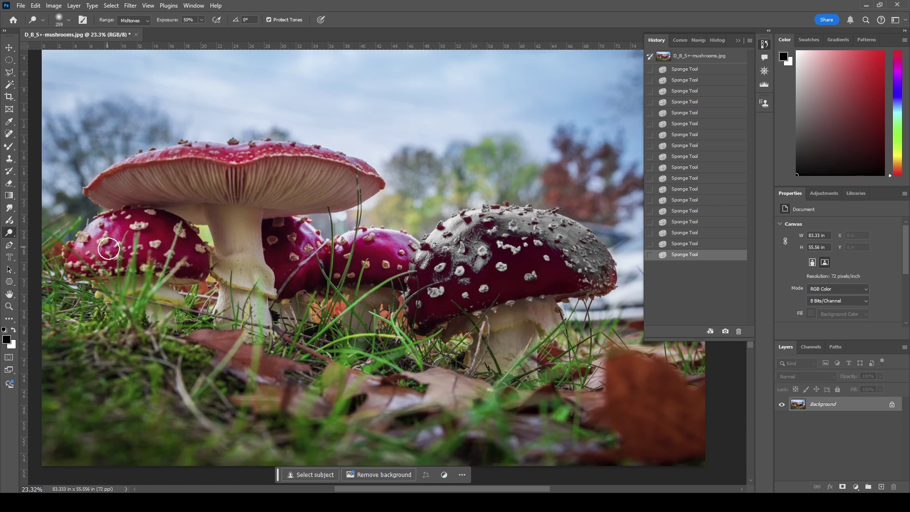
Lighten the small spotted cap below the tall mushroom with Dodge strokes in the Midtones range at 50% exposure.
mouse_move(108, 249)
left_mouse_down()
mouse_move(102, 237)
mouse_move(113, 234)
mouse_move(152, 247)
left_mouse_up()
mouse_move(95, 246)
left_mouse_down()
mouse_move(125, 235)
mouse_move(75, 261)
mouse_move(133, 251)
left_mouse_up()
mouse_move(76, 261)
left_mouse_down()
mouse_move(146, 246)
mouse_move(194, 258)
mouse_move(164, 227)
mouse_move(182, 232)
left_mouse_up()
mouse_move(196, 270)
left_mouse_down()
mouse_move(160, 221)
mouse_move(73, 262)
left_mouse_up()
mouse_move(164, 257)
left_mouse_down()
mouse_move(197, 237)
mouse_move(166, 225)
left_mouse_up()
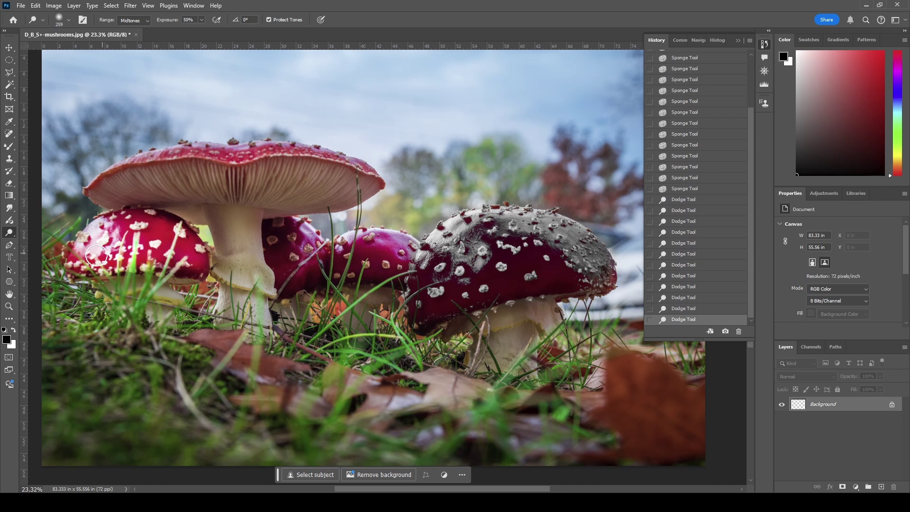
left_click_drag(97, 256, 162, 222)
mouse_move(199, 250)
left_mouse_down()
mouse_move(108, 227)
mouse_move(183, 270)
left_mouse_up()
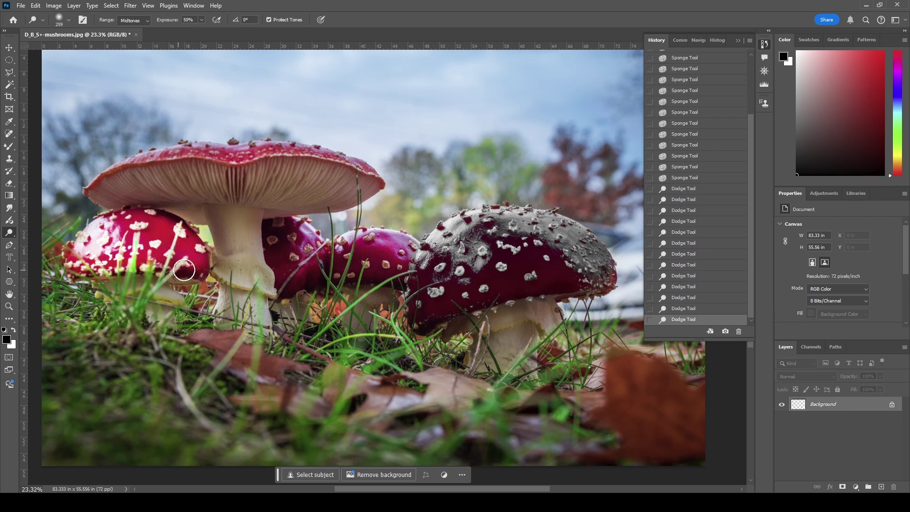
Switch to the Burn tool, try darkening the small cap behind the large one in the Highlights range, and restore the original snapshot.
right_click(5, 236)
left_click(53, 243)
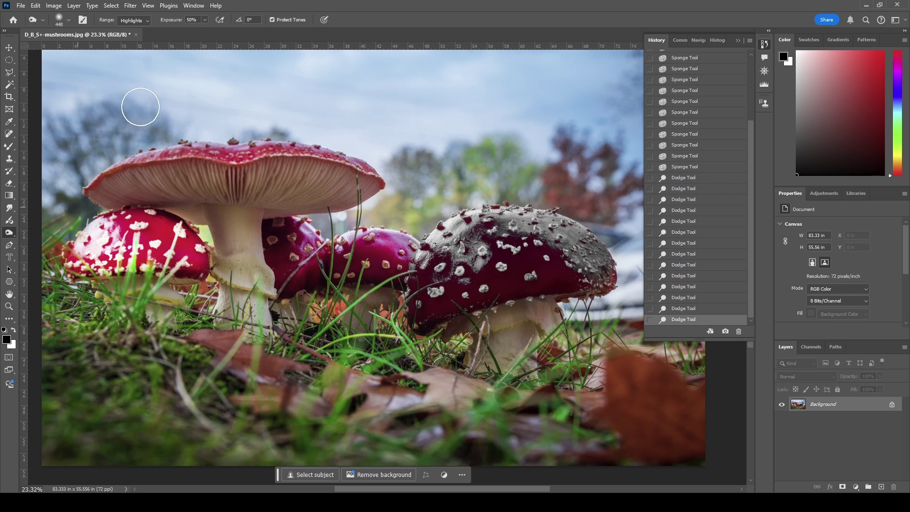
mouse_move(319, 227)
left_mouse_down()
mouse_move(392, 265)
mouse_move(383, 250)
mouse_move(338, 266)
mouse_move(365, 251)
mouse_move(355, 267)
mouse_move(378, 247)
mouse_move(397, 266)
mouse_move(343, 262)
mouse_move(389, 252)
mouse_move(335, 261)
mouse_move(387, 248)
mouse_move(391, 264)
mouse_move(346, 259)
mouse_move(382, 258)
mouse_move(371, 278)
left_mouse_up()
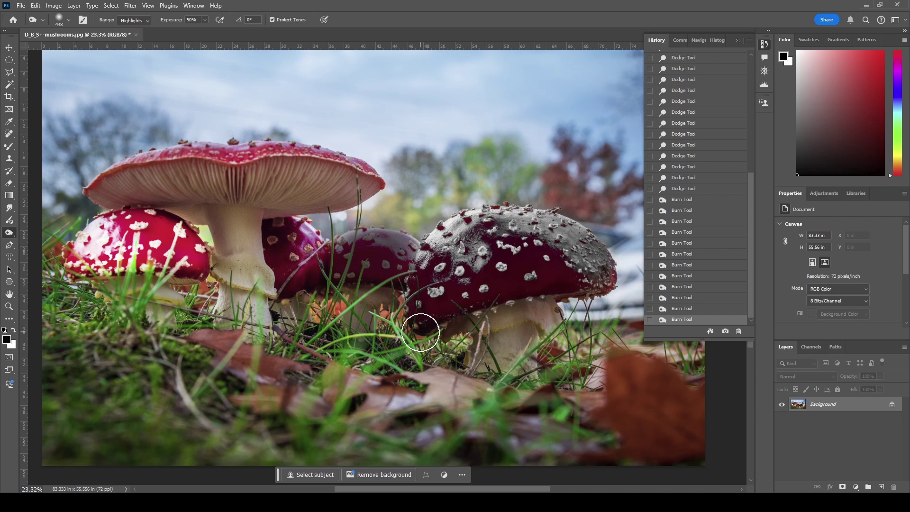
scroll(743, 234, "up", 15)
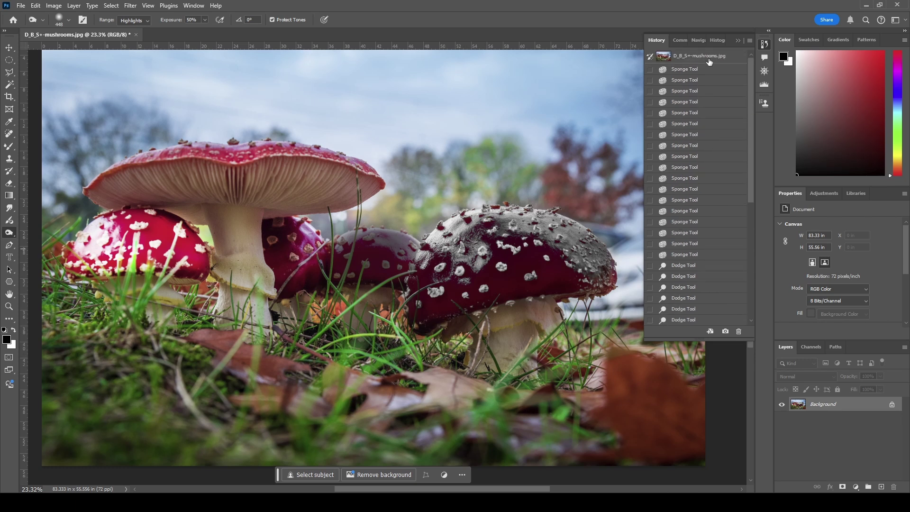
left_click(708, 57)
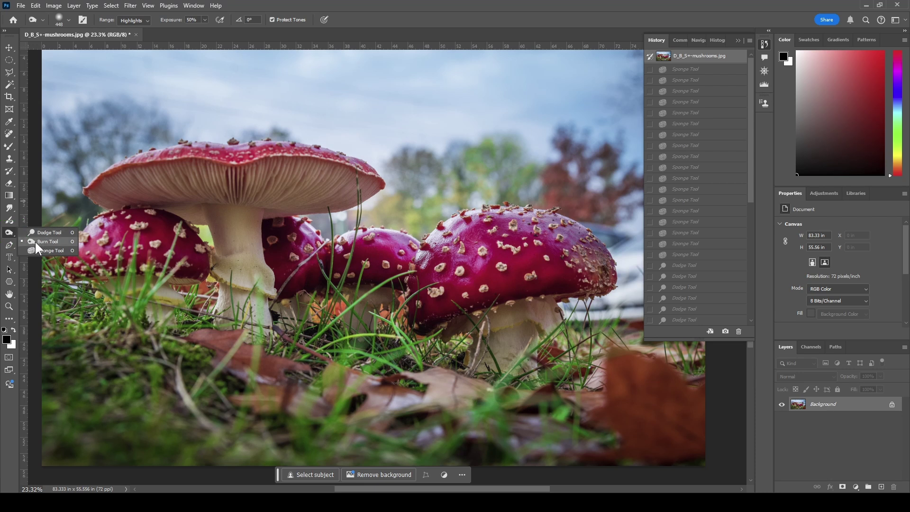
Change the Burn tool's range to Midtones and finally to Shadows.
left_click(140, 20)
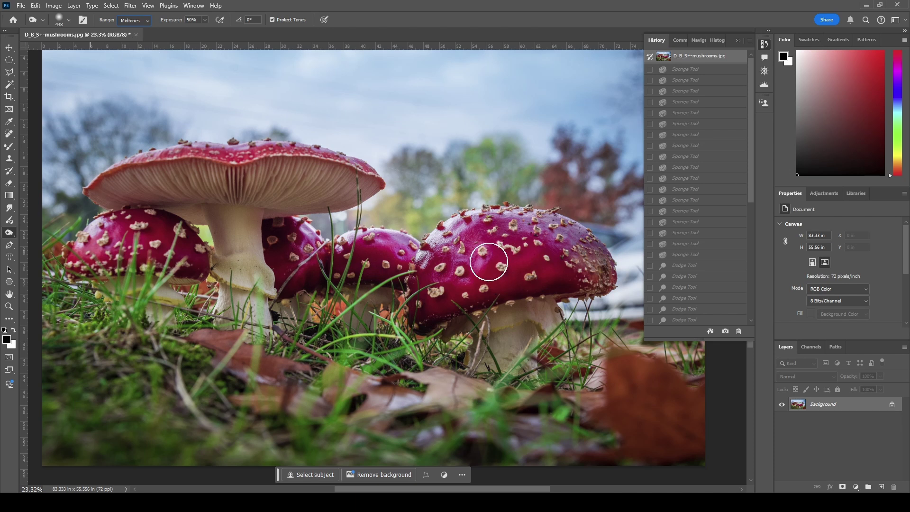
left_click(133, 20)
left_click(131, 29)
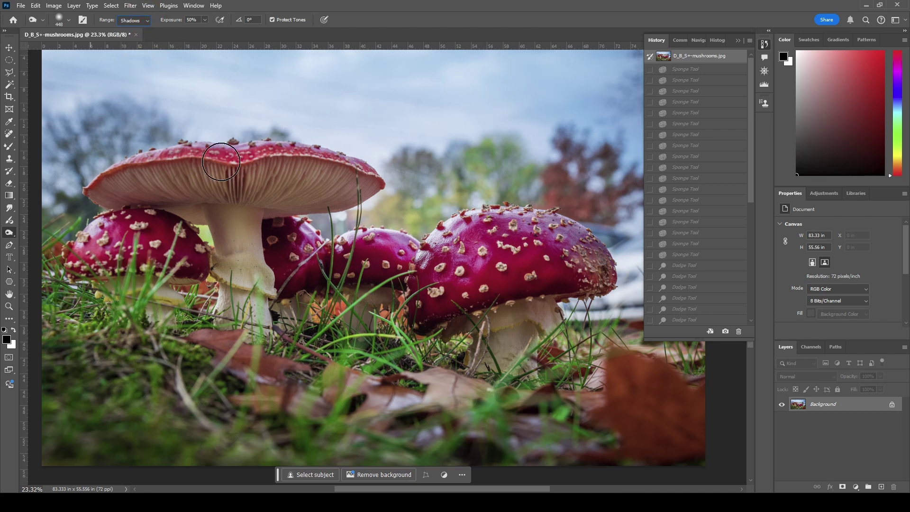